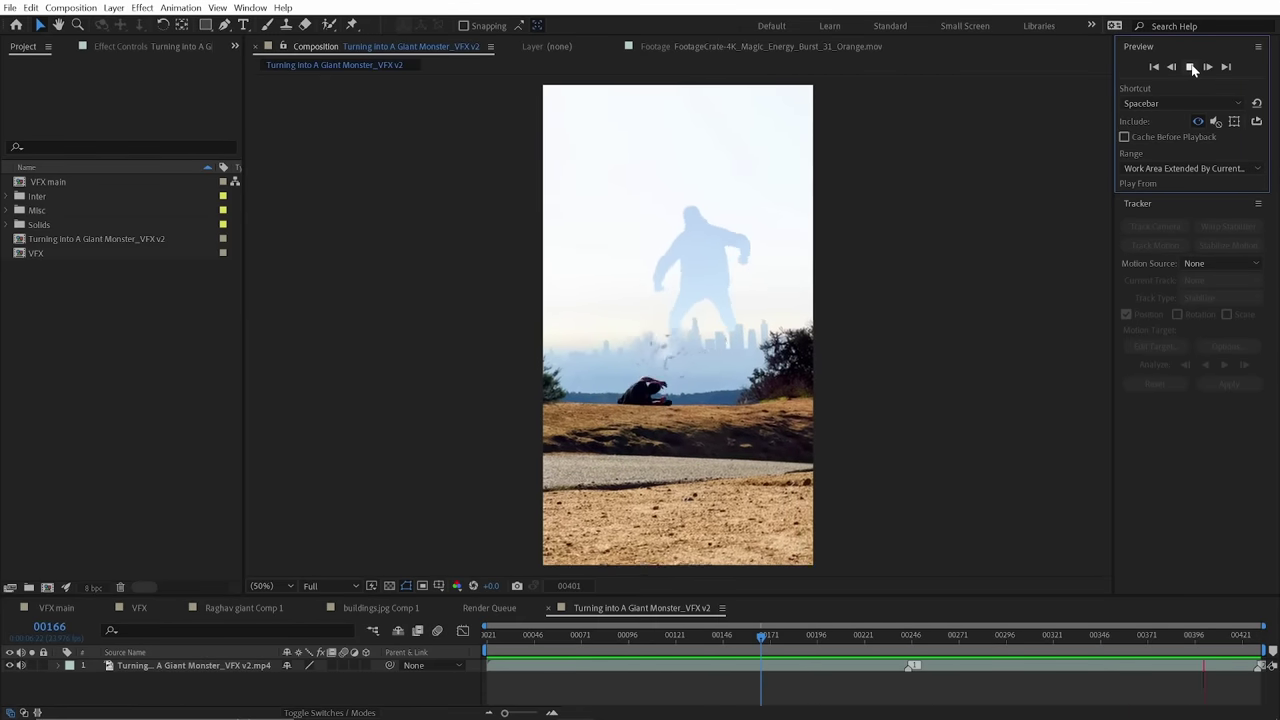
- Preview the finished giant-monster composite, stopping it and replaying from the two men standing
click(1191, 67)
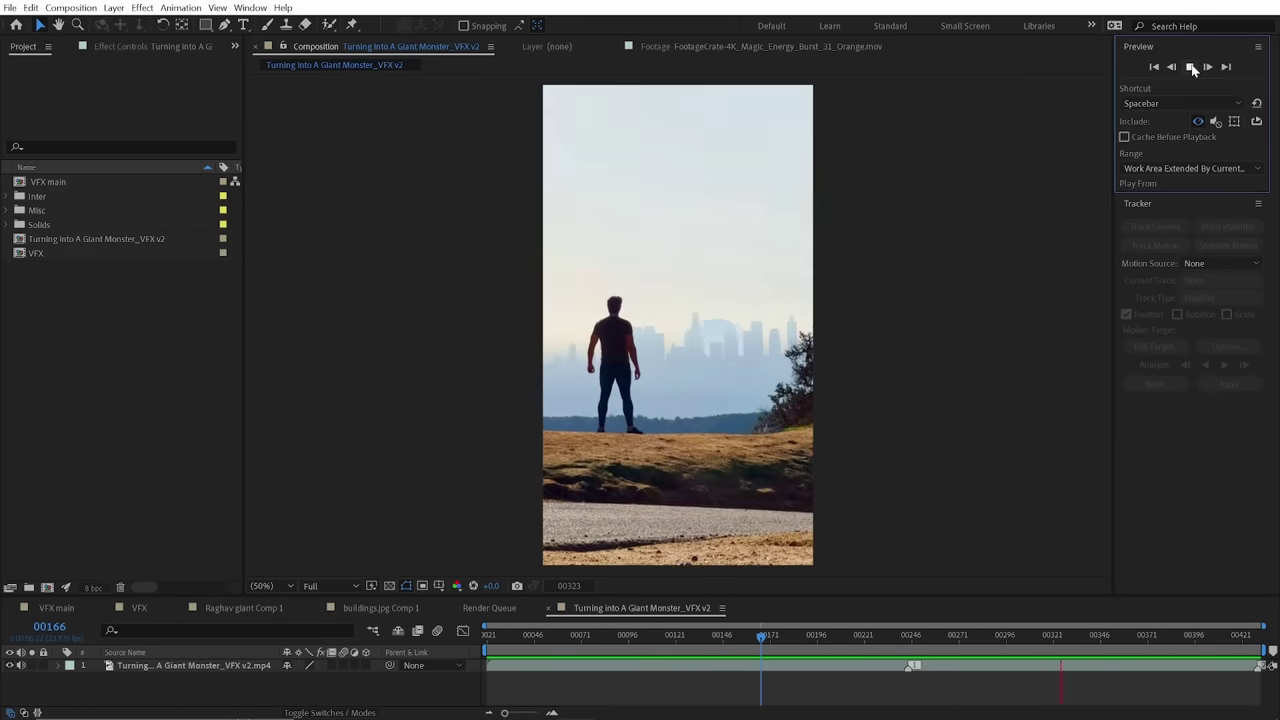
click(1190, 67)
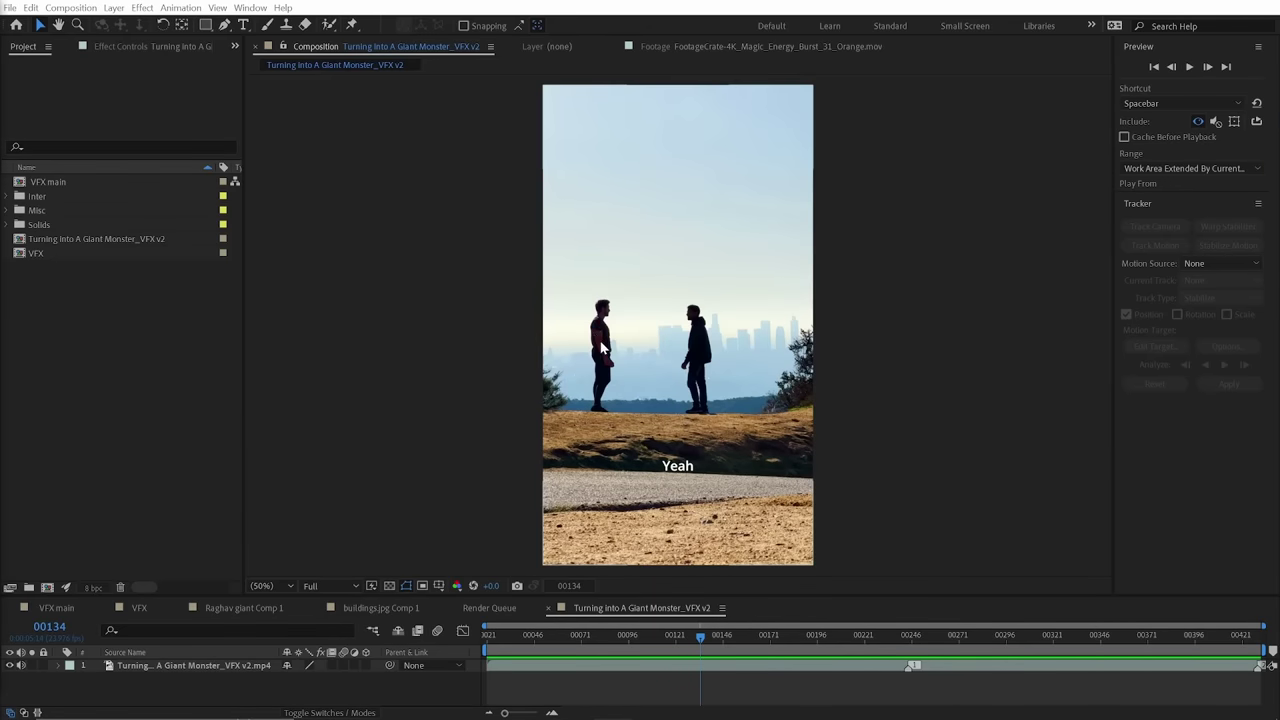
click(1190, 67)
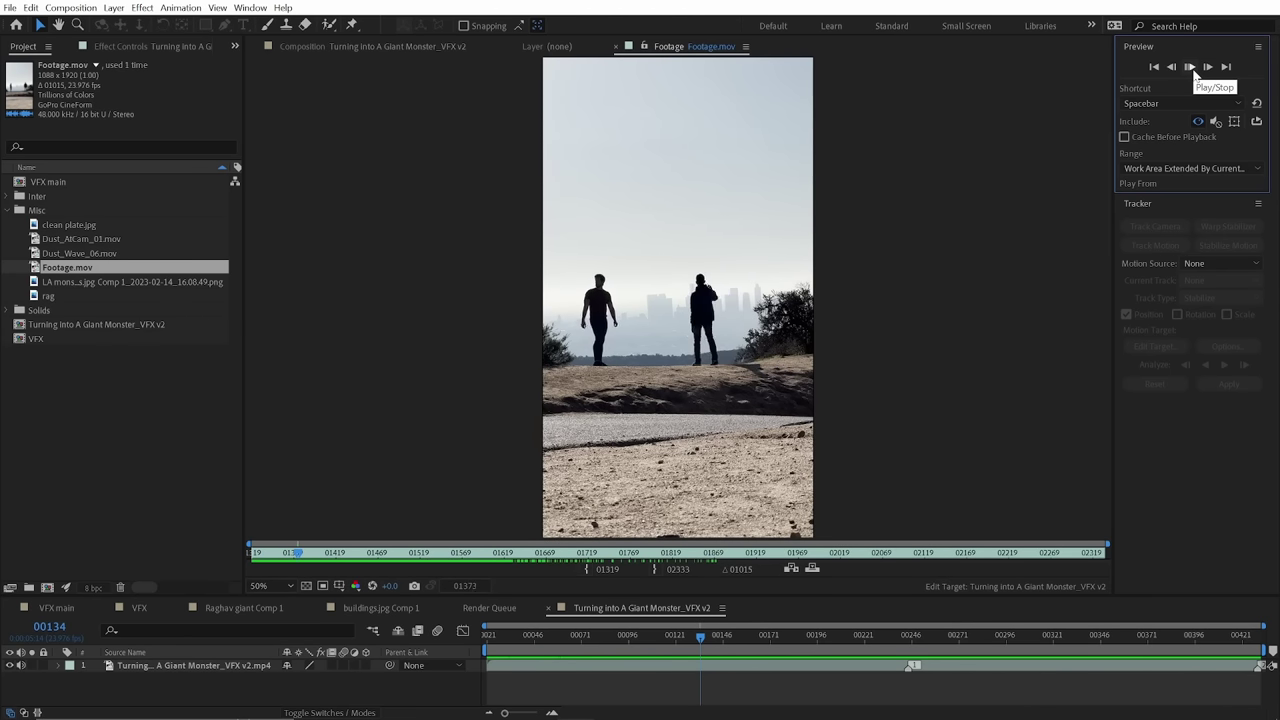
- Play the raw Footage.mov kick clip through to the empty hilltop skyline, then stop
click(1190, 67)
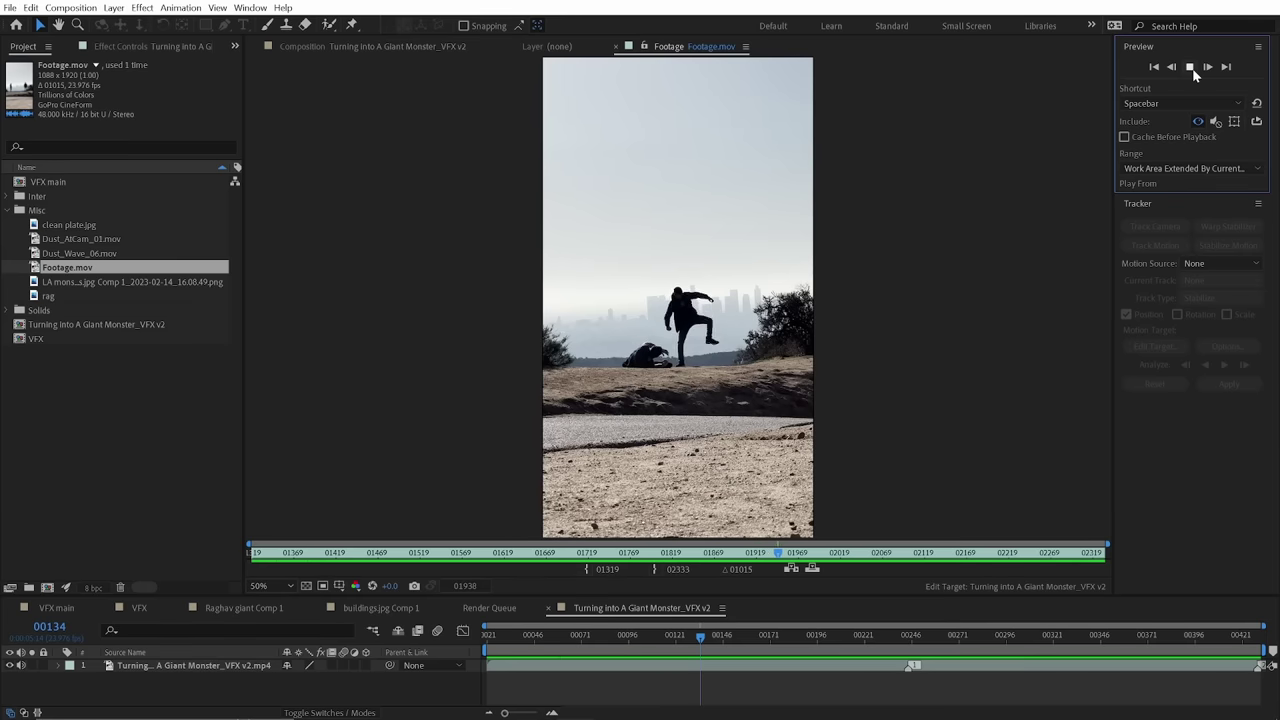
click(1192, 68)
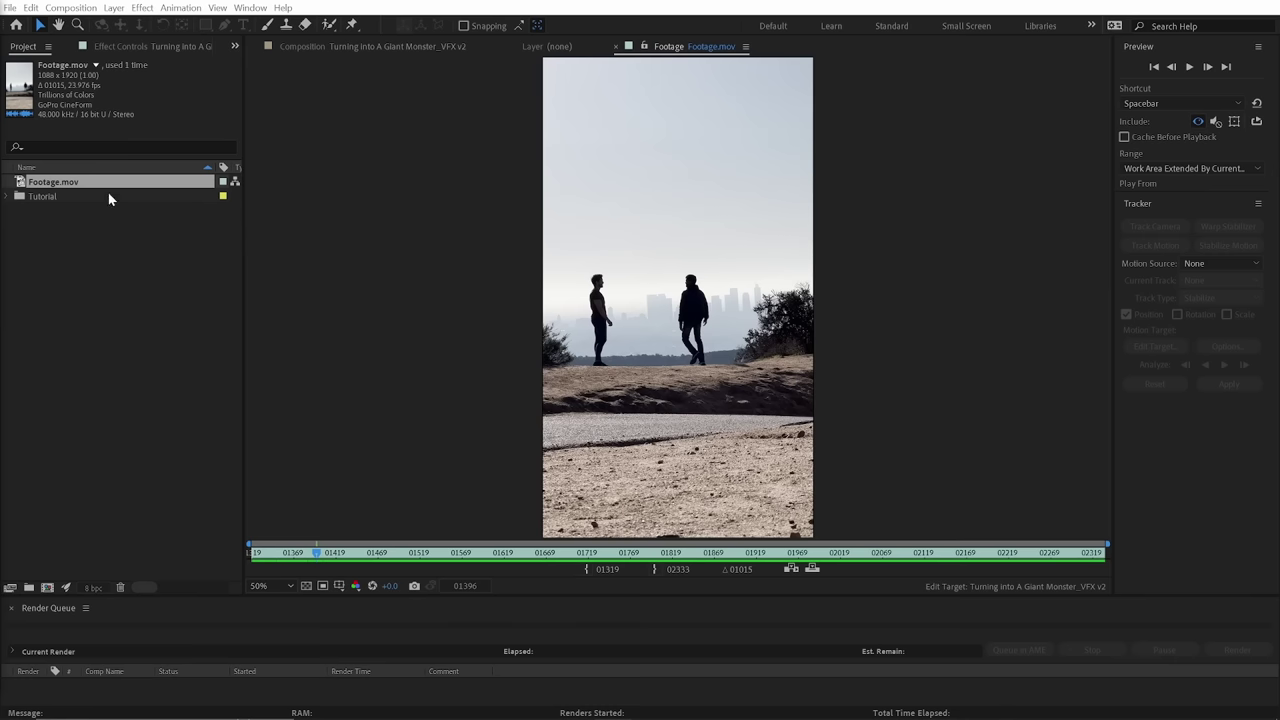
- Create a composition from Footage.mov and scrub to the frame where both men walk in
drag(64, 183, 82, 248)
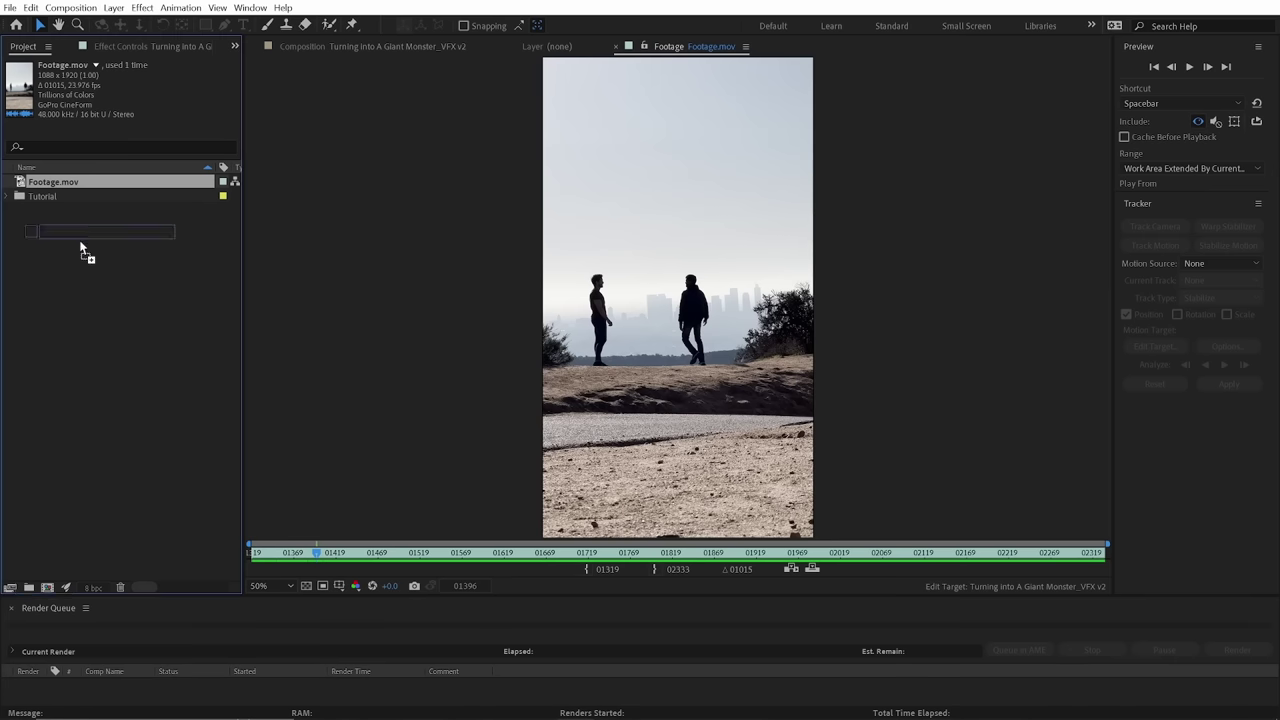
drag(51, 587, 47, 587)
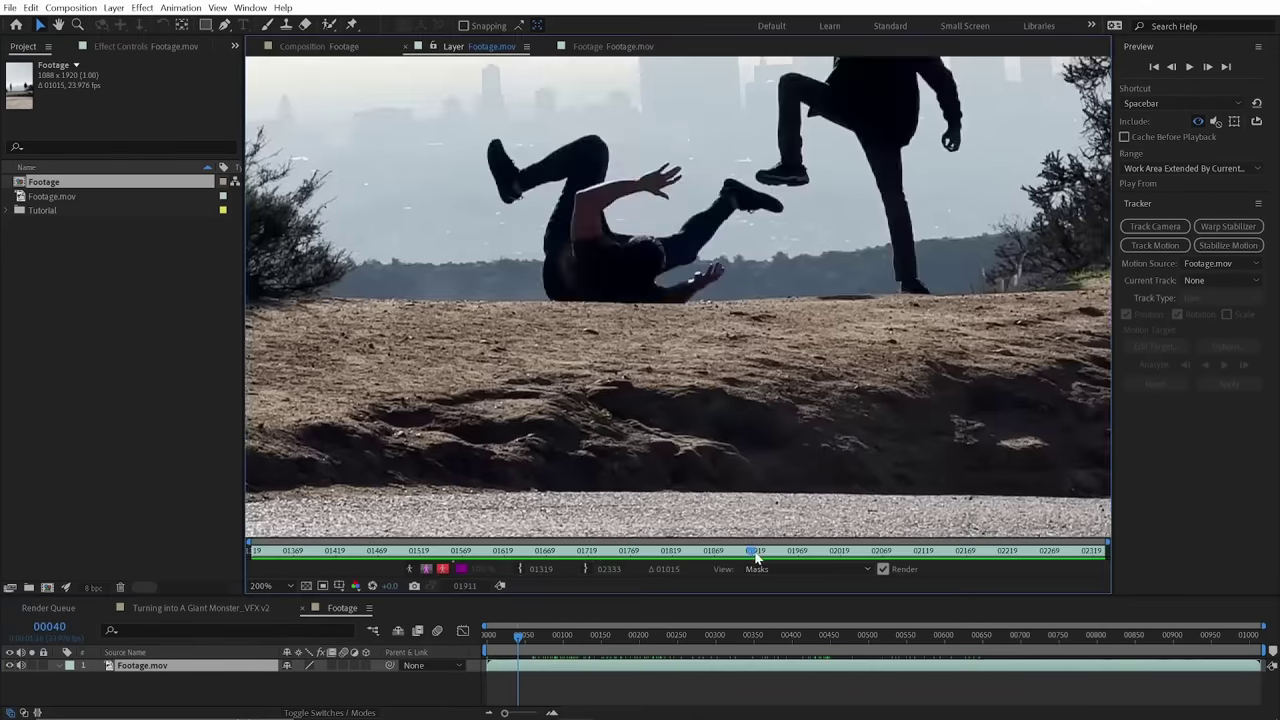
drag(751, 552, 328, 552)
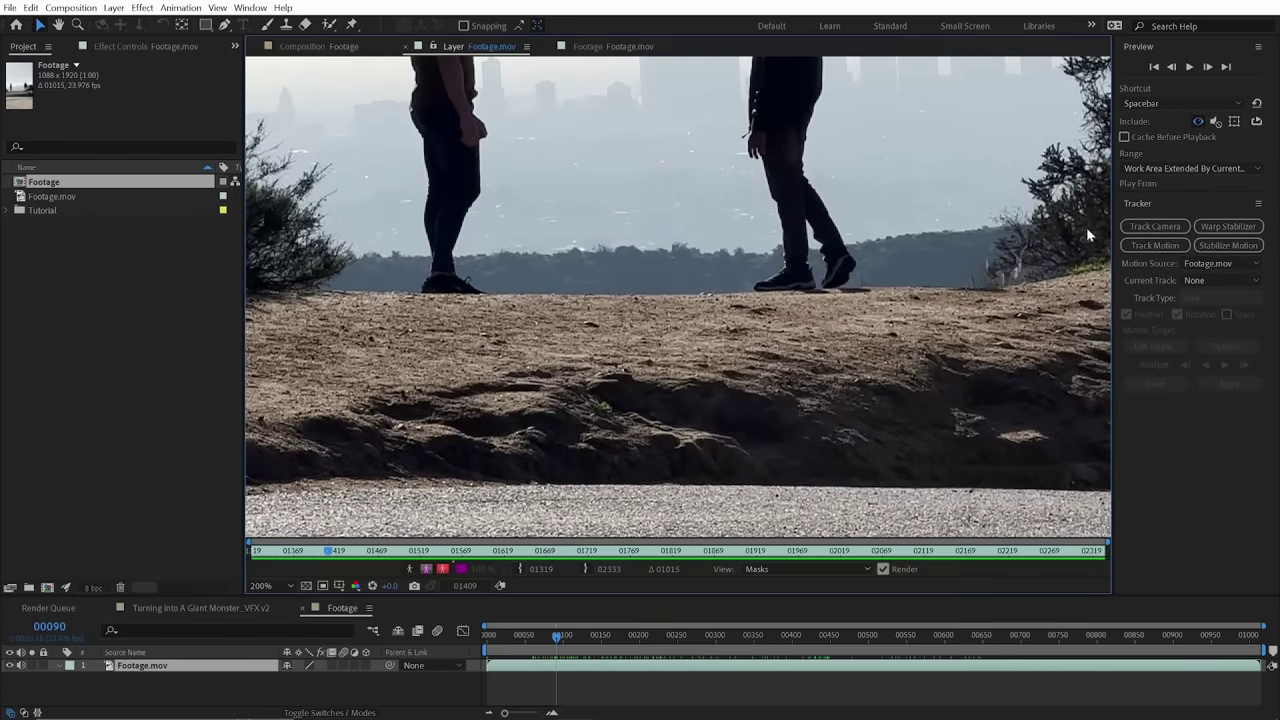
- Stabilize the shot with two ground track points, analysed forward and applied
click(1224, 249)
drag(815, 366, 786, 228)
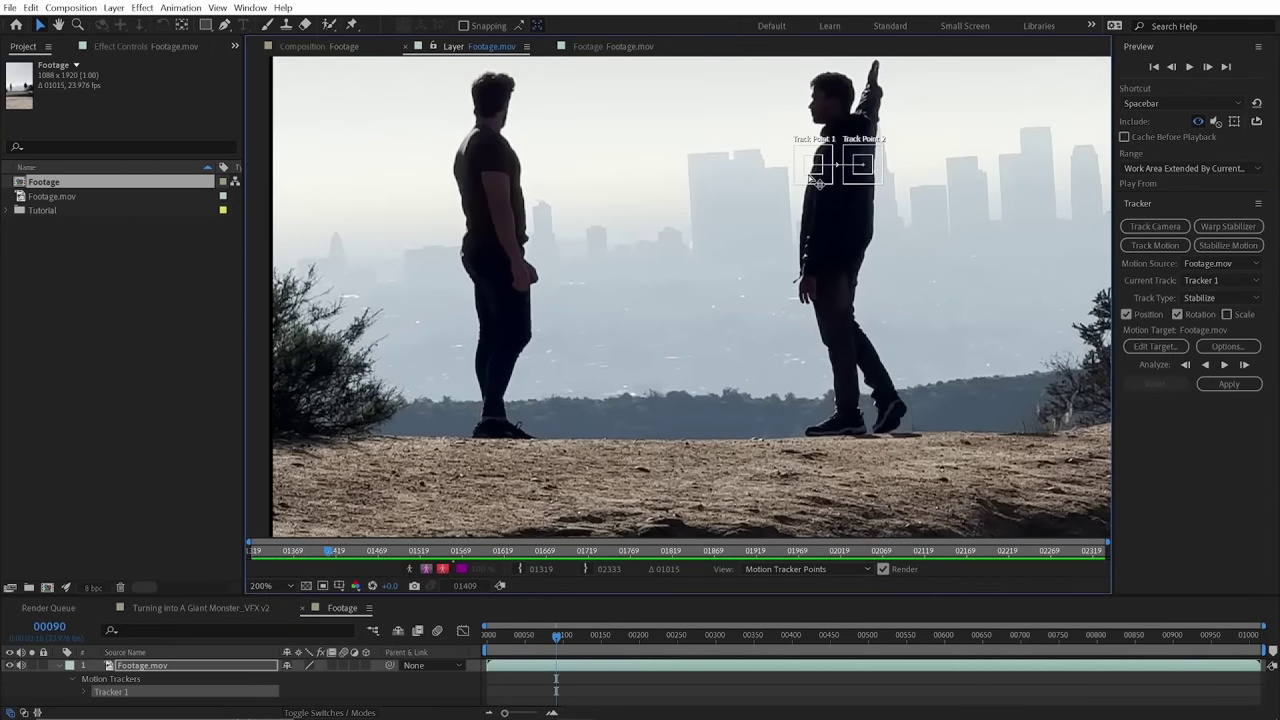
drag(585, 371, 422, 485)
drag(862, 165, 652, 482)
click(1224, 365)
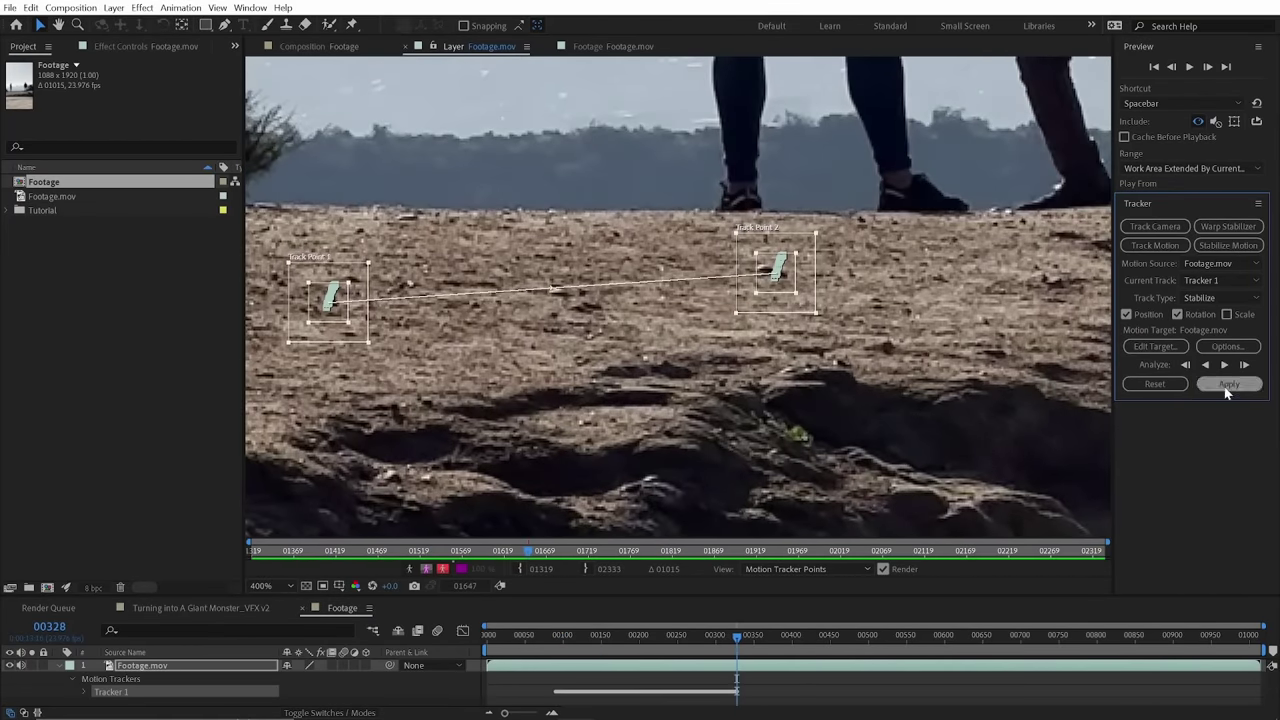
click(1228, 385)
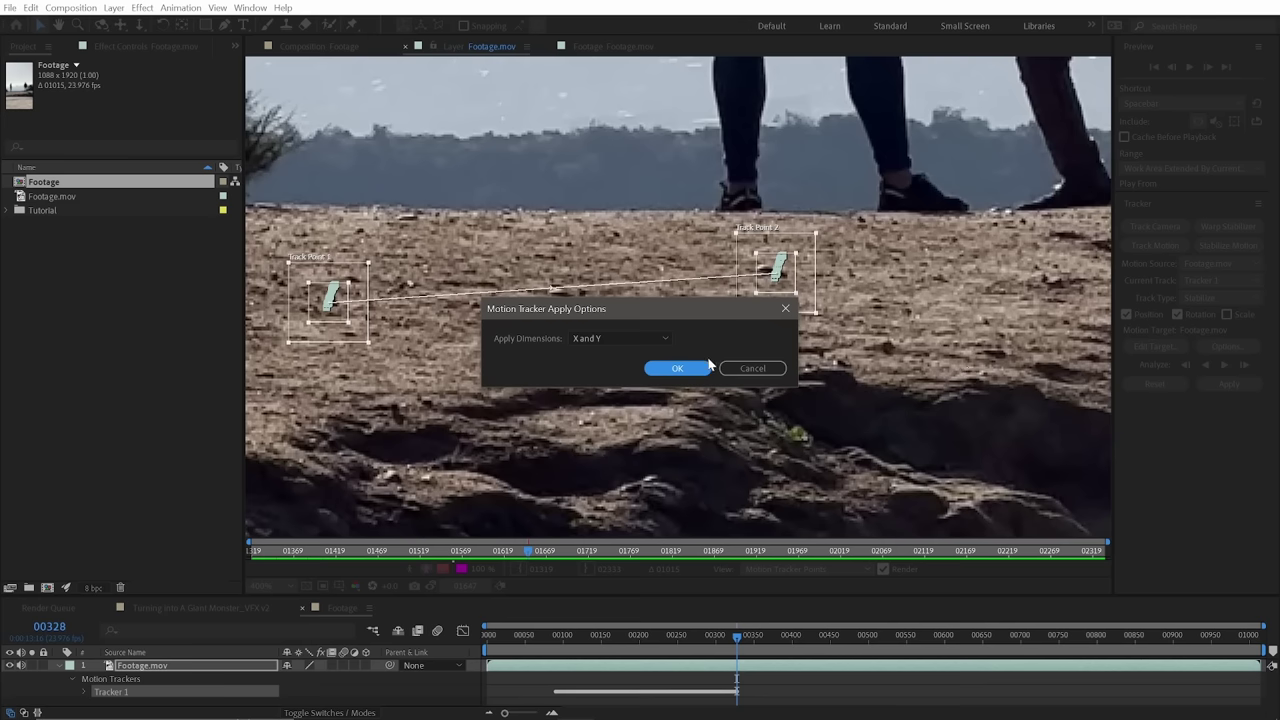
- Confirm the stabilization in X and Y and move to the punch at frame 00225
click(679, 369)
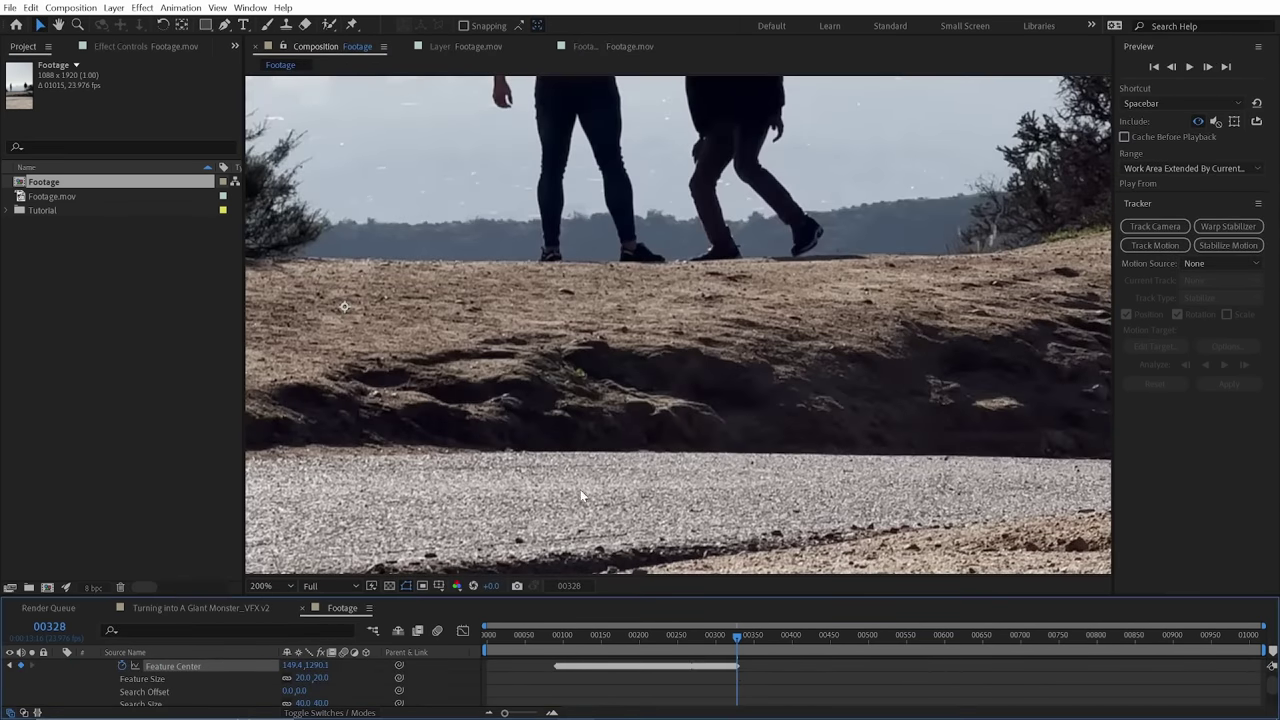
drag(729, 639, 707, 636)
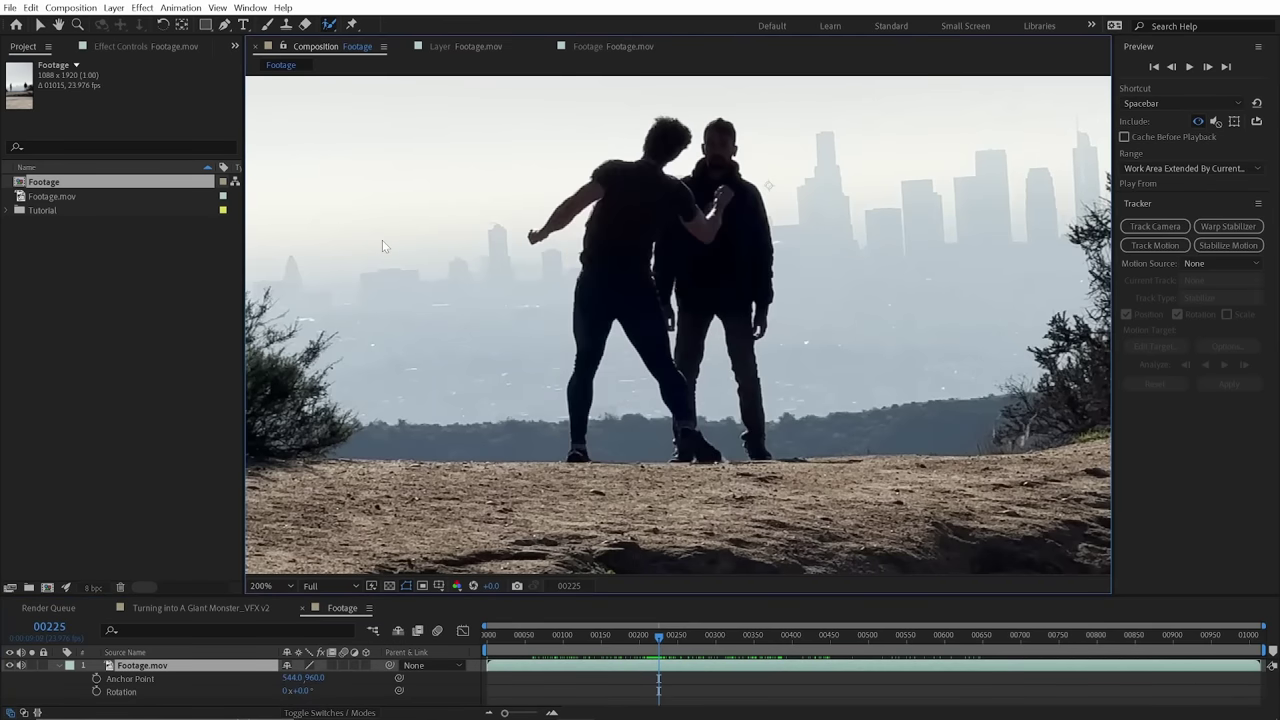
key(Page_Up)
key(Page_Up)
key(Page_Up)
key(Page_Up)
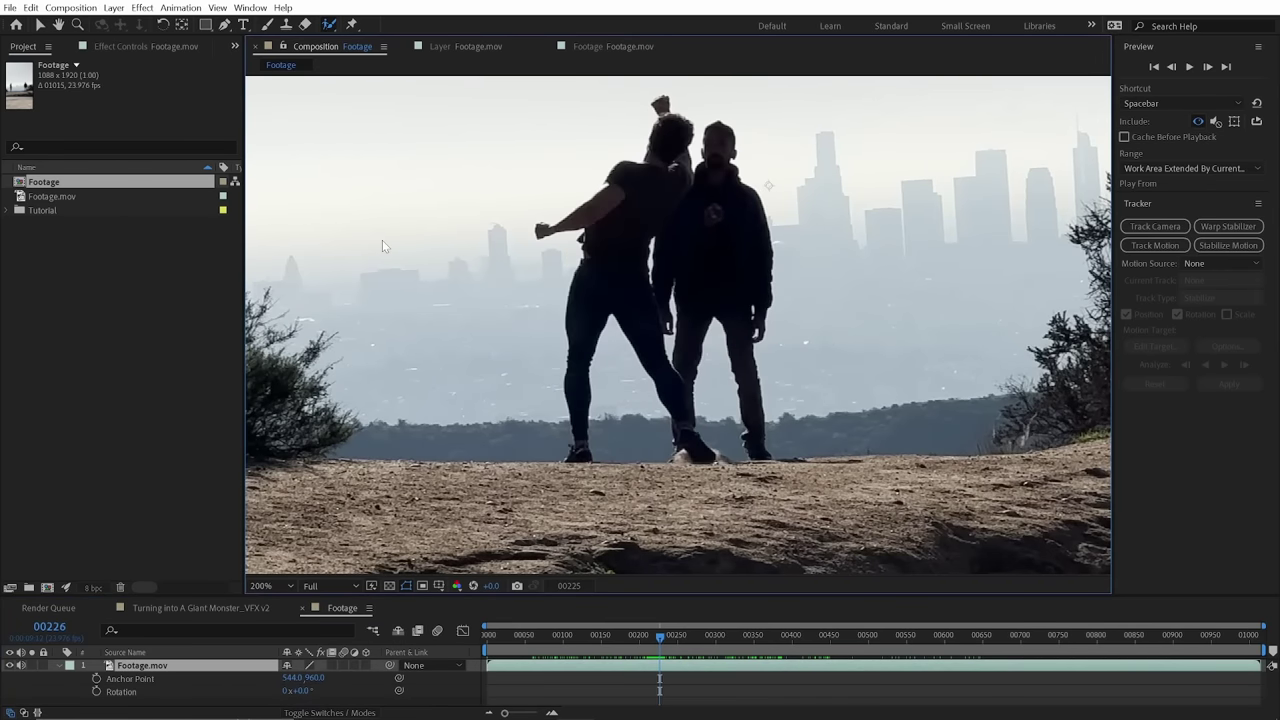
key(Page_Down)
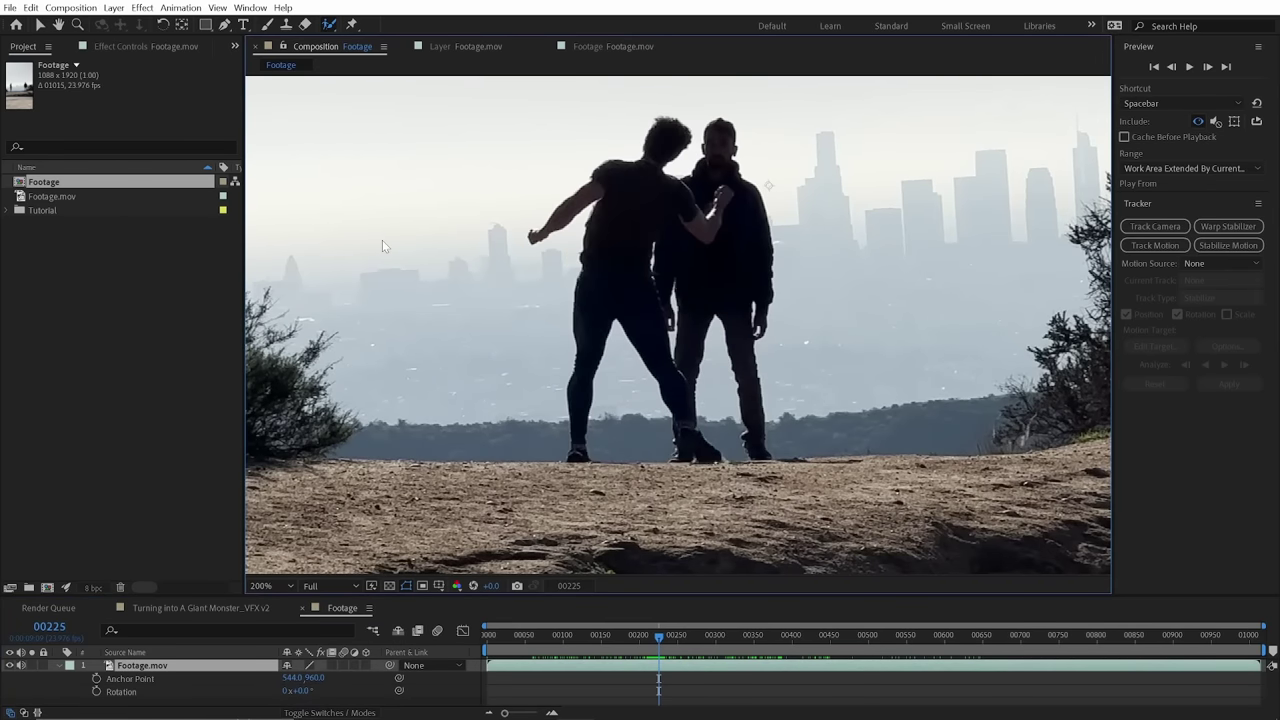
- Roto Brush the punching man, adding his leg and removing background near the fist and legs
click(329, 24)
double_click(615, 255)
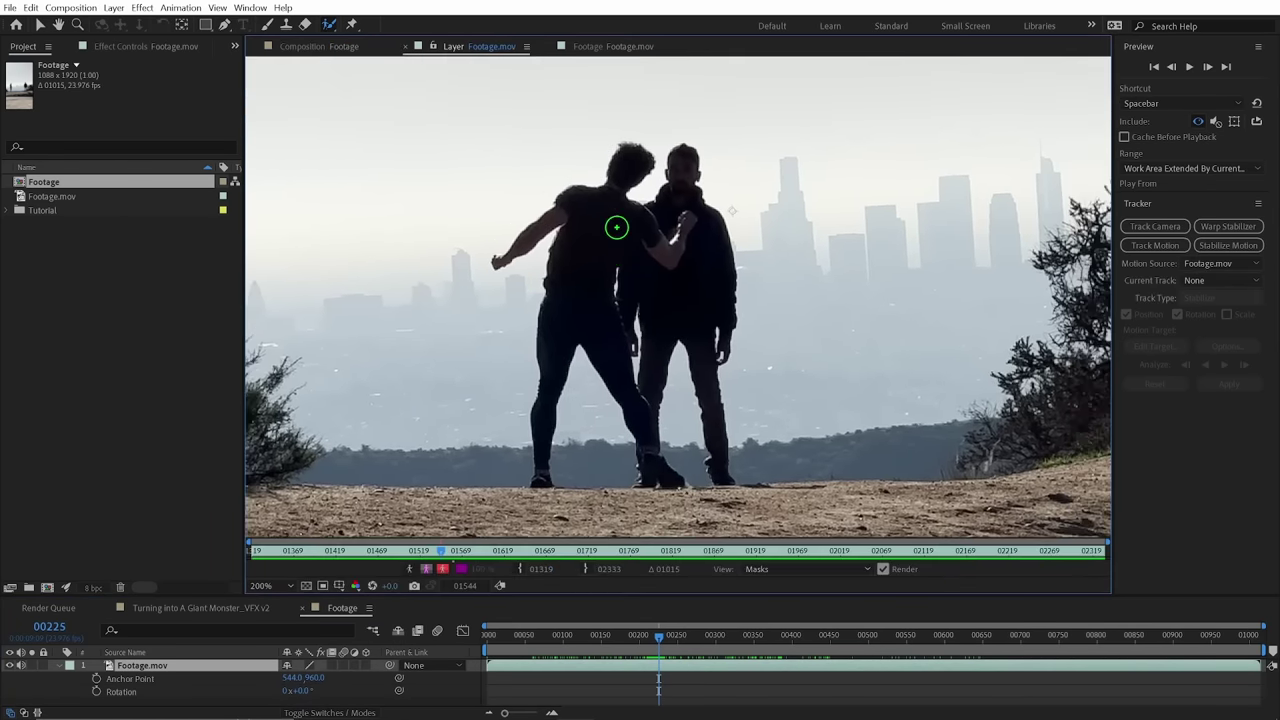
scroll(614, 229, up, 2)
drag(651, 166, 618, 385)
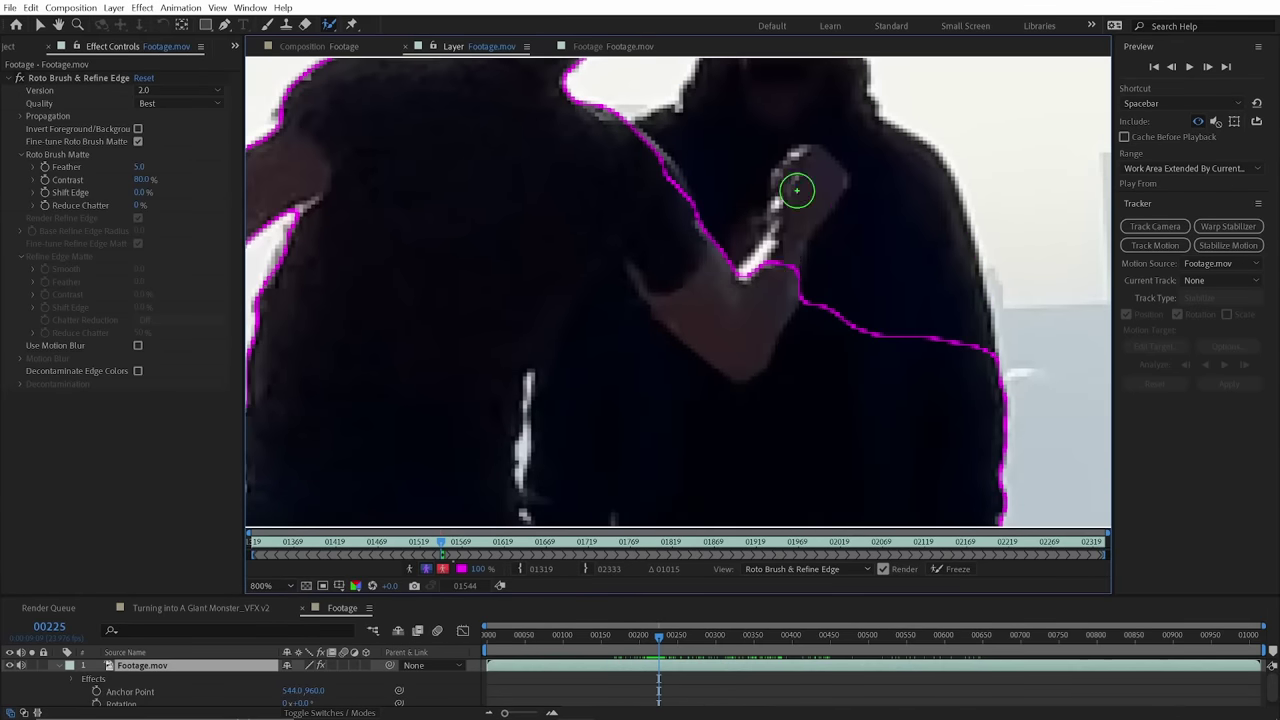
scroll(797, 194, up, 2)
drag(850, 212, 832, 287)
scroll(831, 285, down, 3)
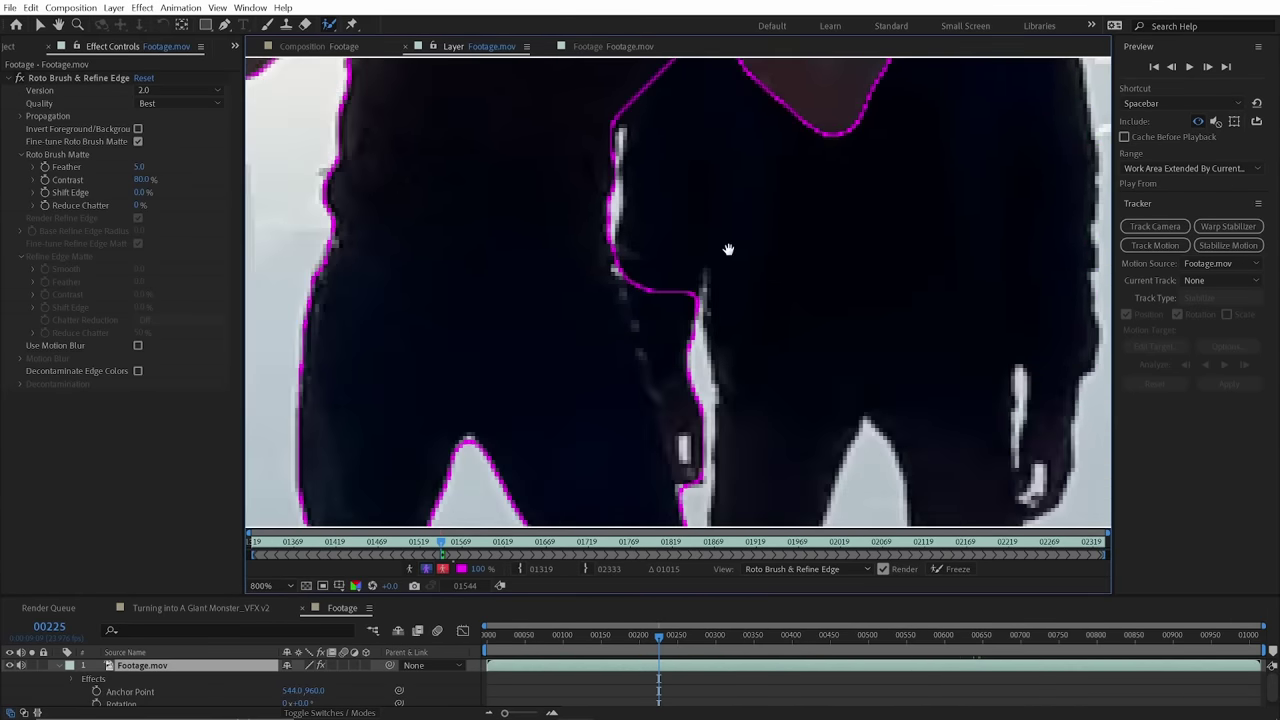
scroll(494, 274, up, 3)
mouse_move(685, 300)
mouse_down()
mouse_move(705, 350)
mouse_move(694, 188)
mouse_up()
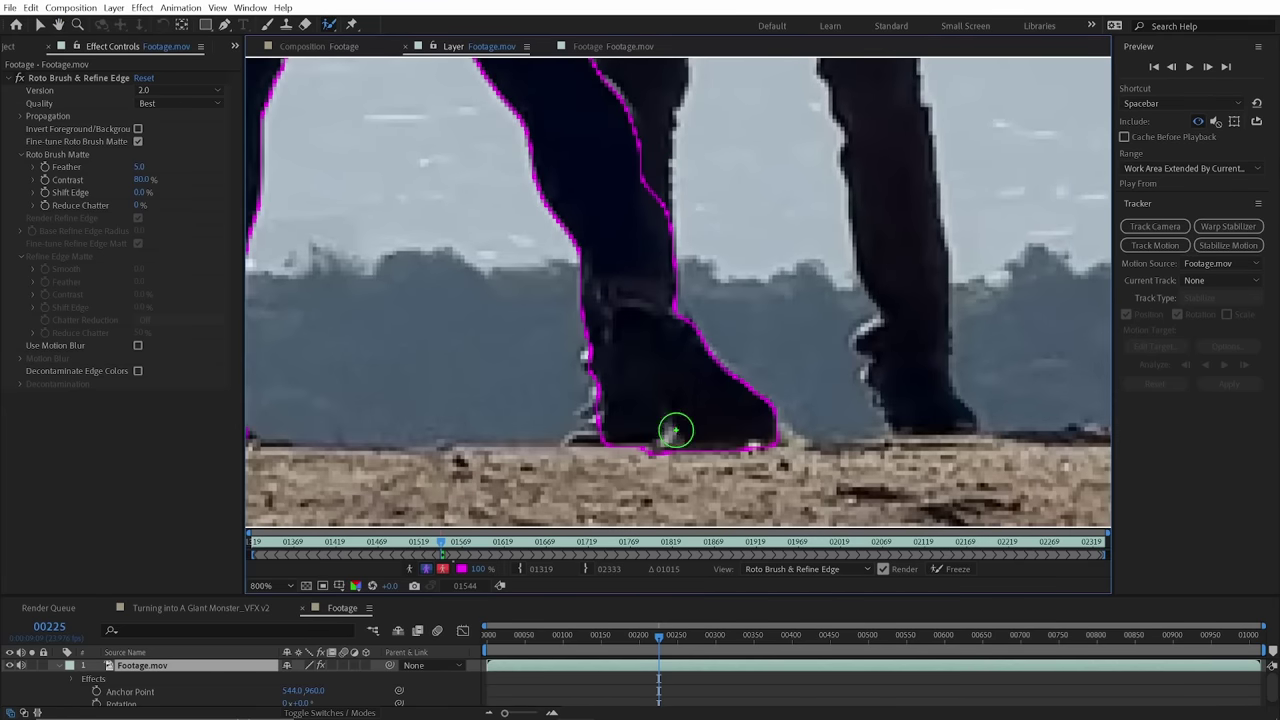
drag(609, 160, 651, 360)
drag(645, 105, 651, 125)
- Check the matte on the next frames, add the man's arm, then freeze the roto
scroll(651, 300, down, 4)
key(Page_Down)
drag(586, 177, 591, 229)
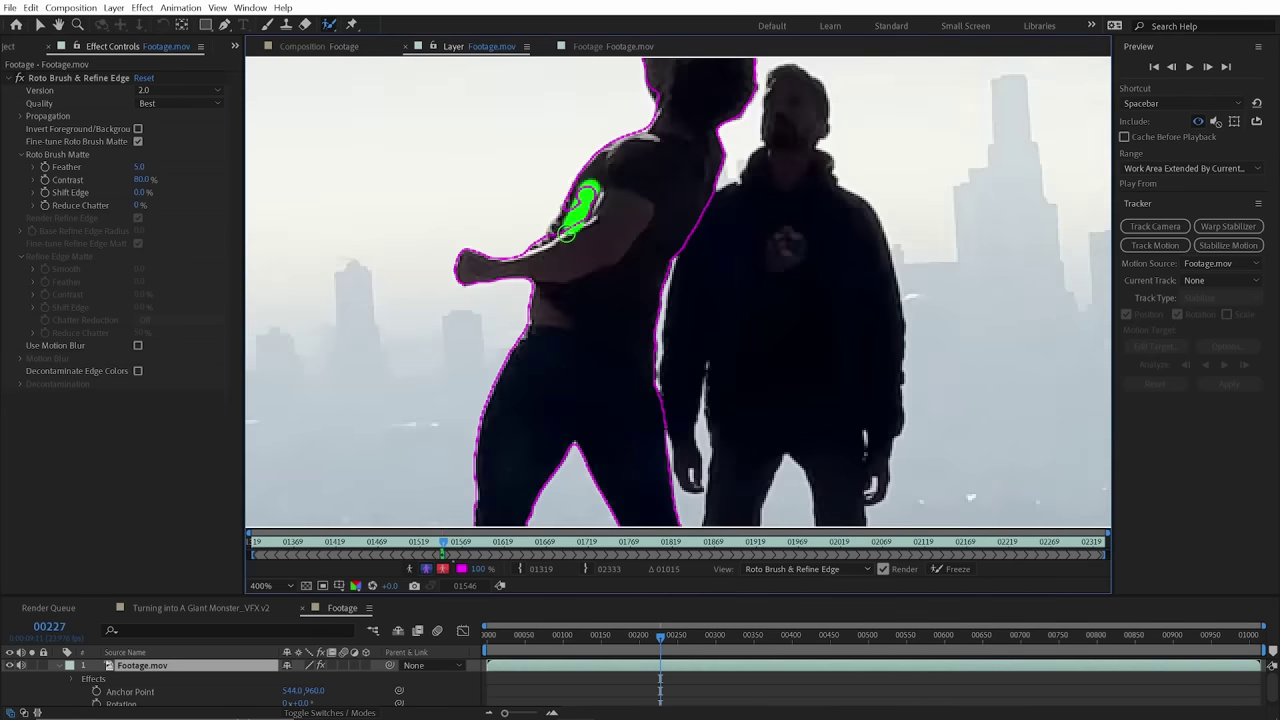
key(Page_Down)
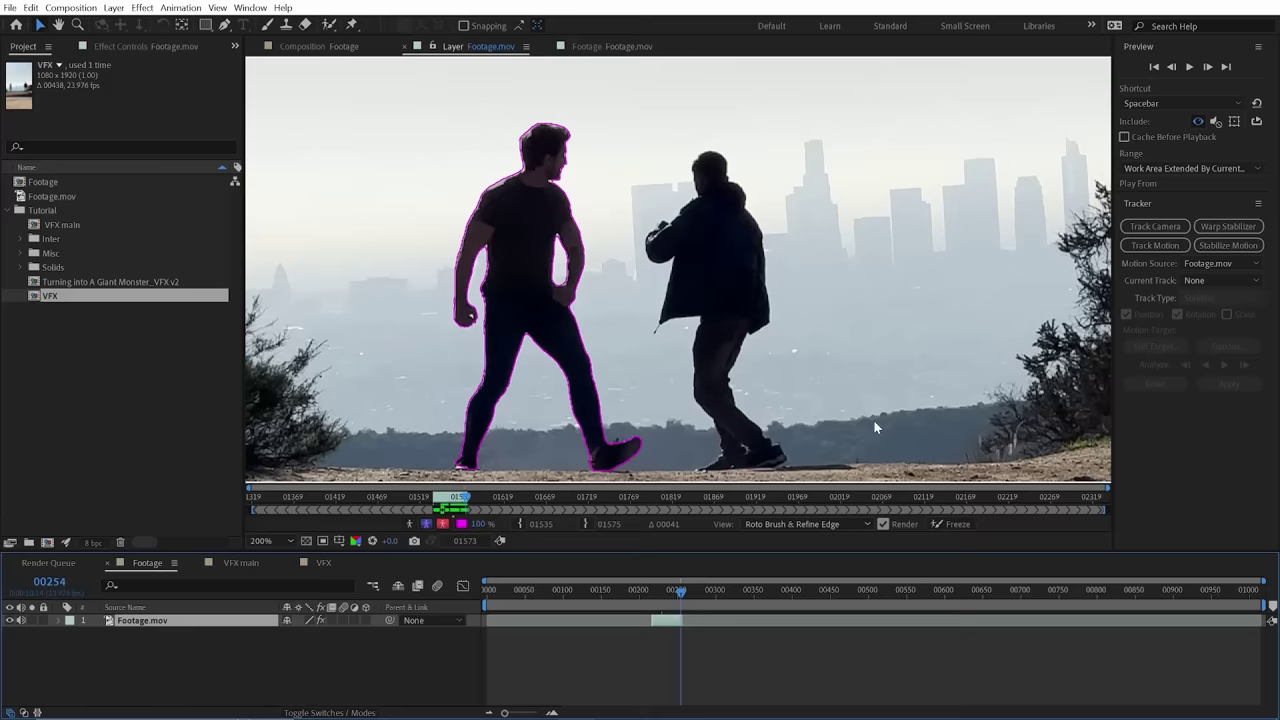
click(946, 522)
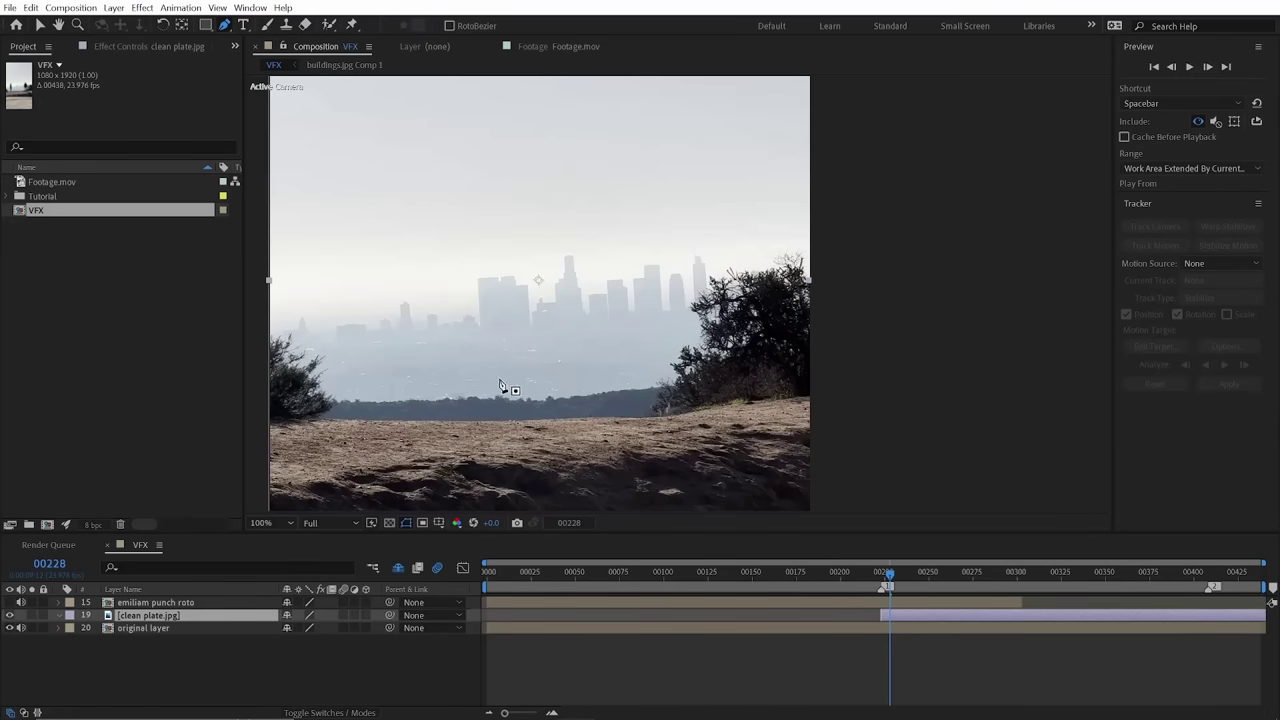
- Draw a closed mask on the clean plate around the skyline area
click(390, 429)
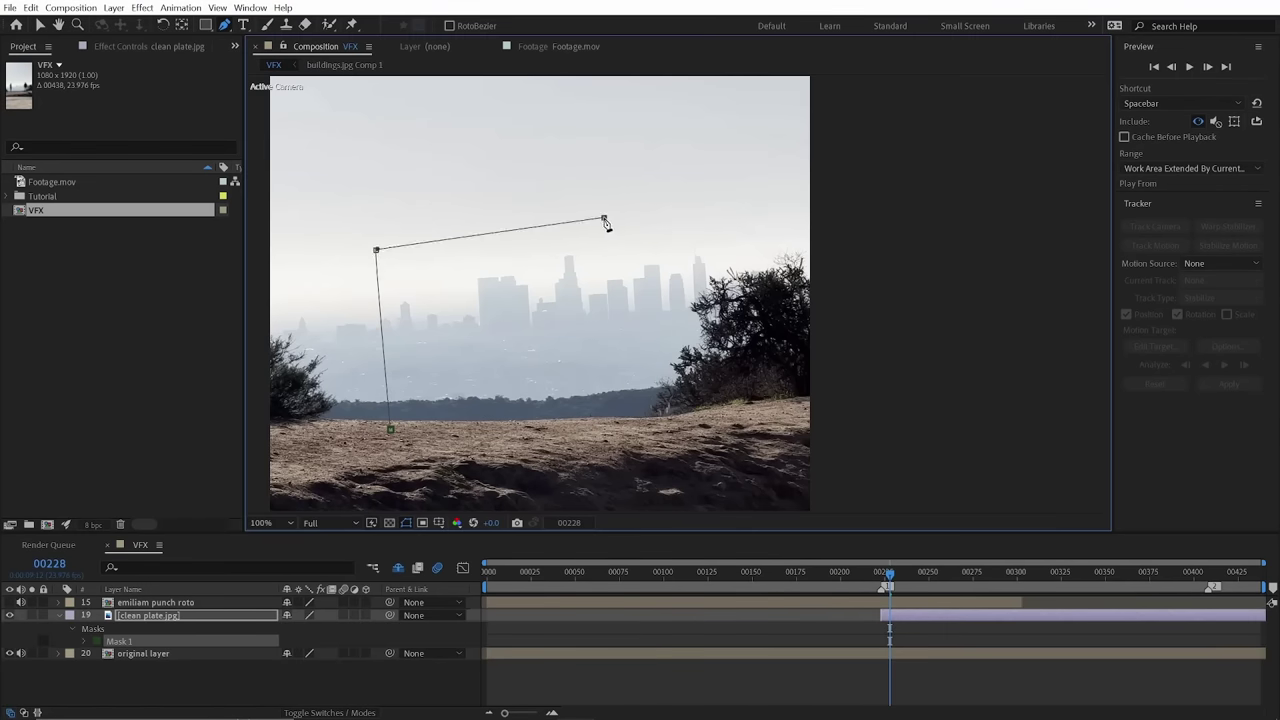
click(391, 432)
key(v)
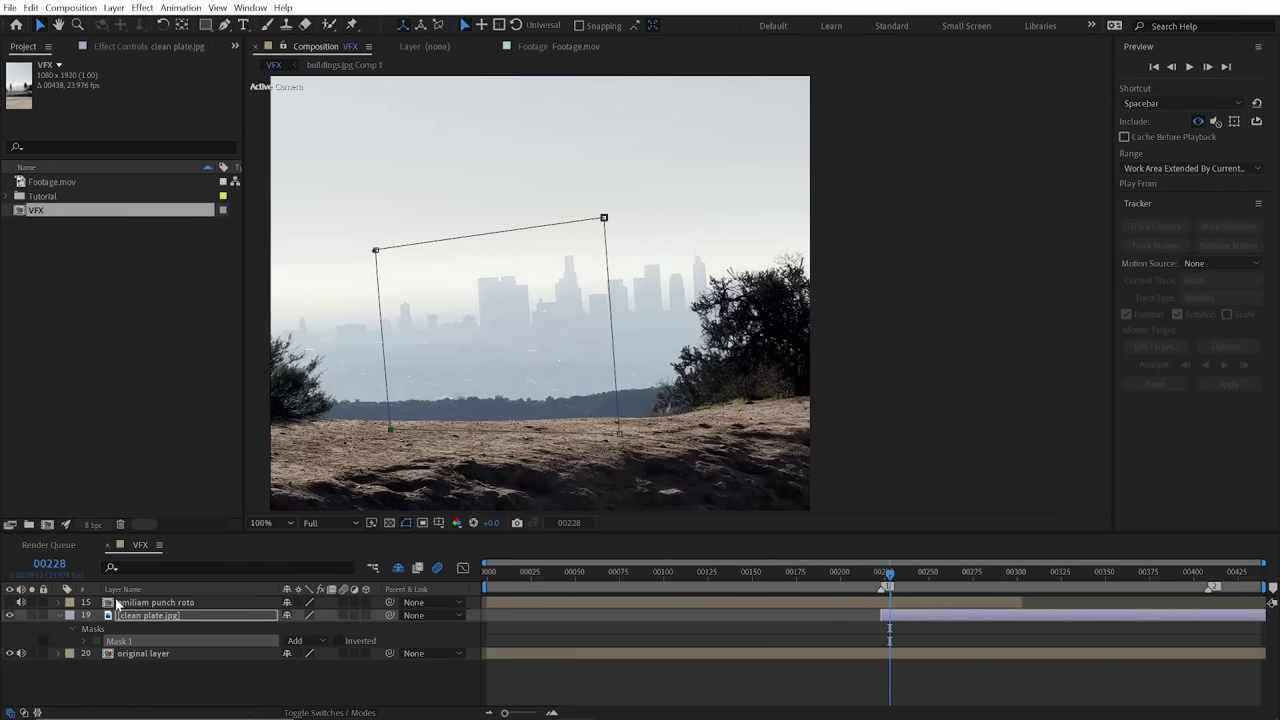
- Extend the clean plate mask corner upward, comparing with its visibility toggled, then scrub the punch
click(10, 614)
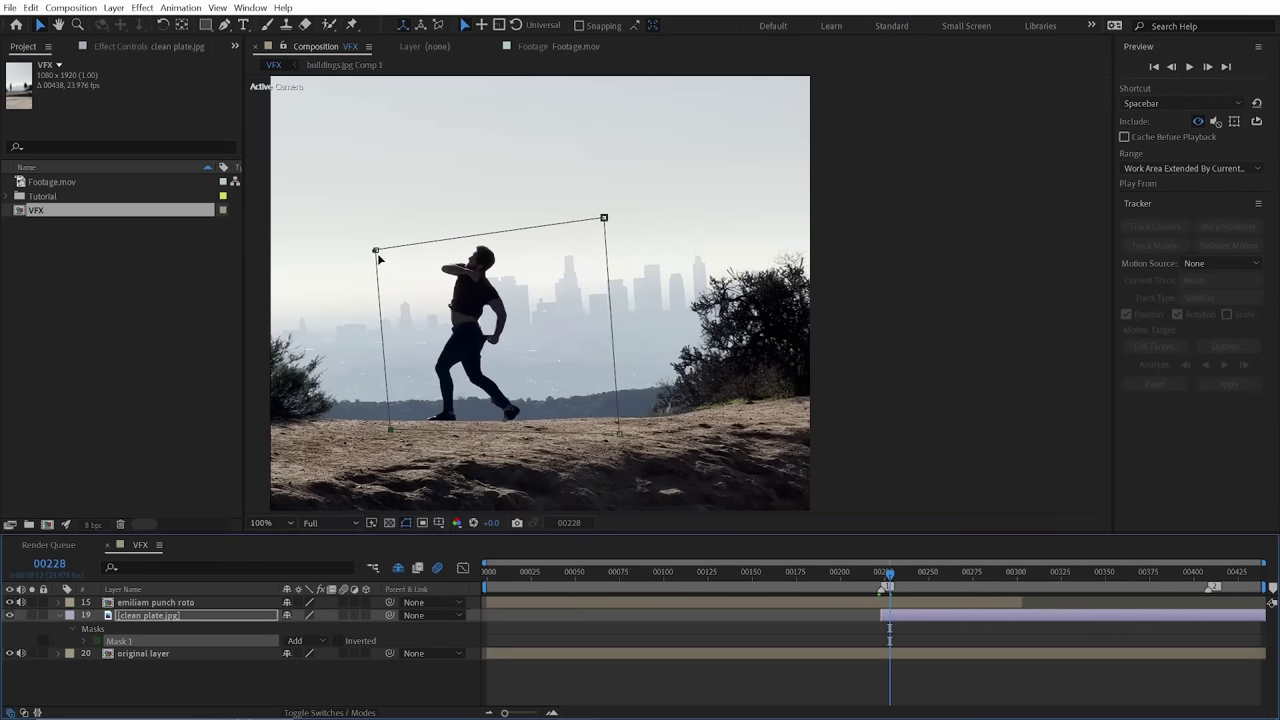
drag(377, 252, 392, 225)
click(12, 616)
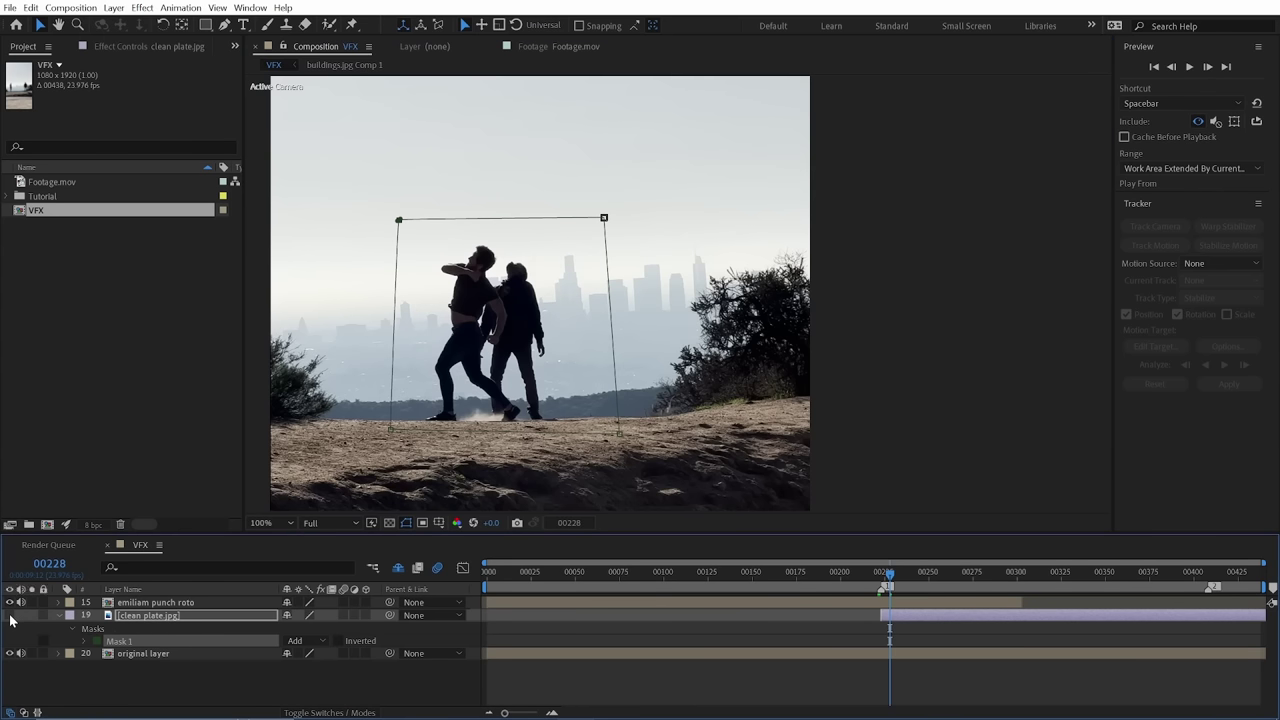
click(11, 618)
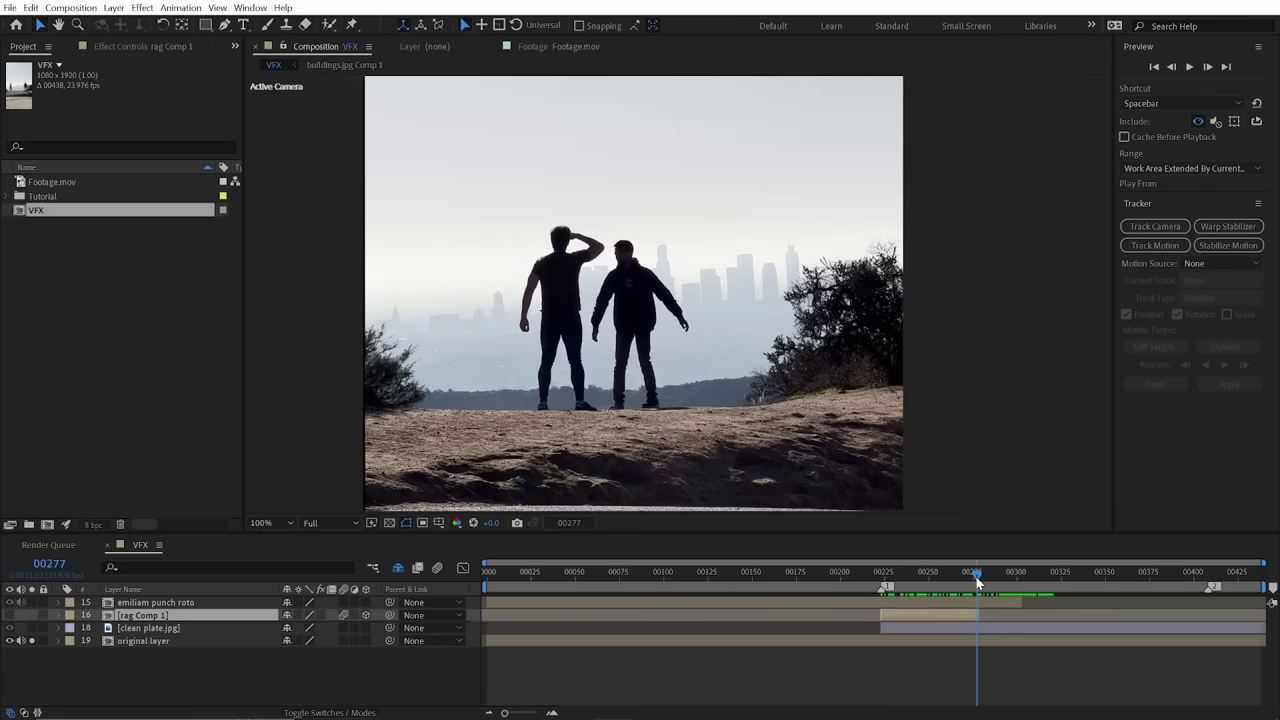
drag(977, 579, 1042, 578)
- Zoom to 200% and freeze the original footage layer on the current frame
key(period)
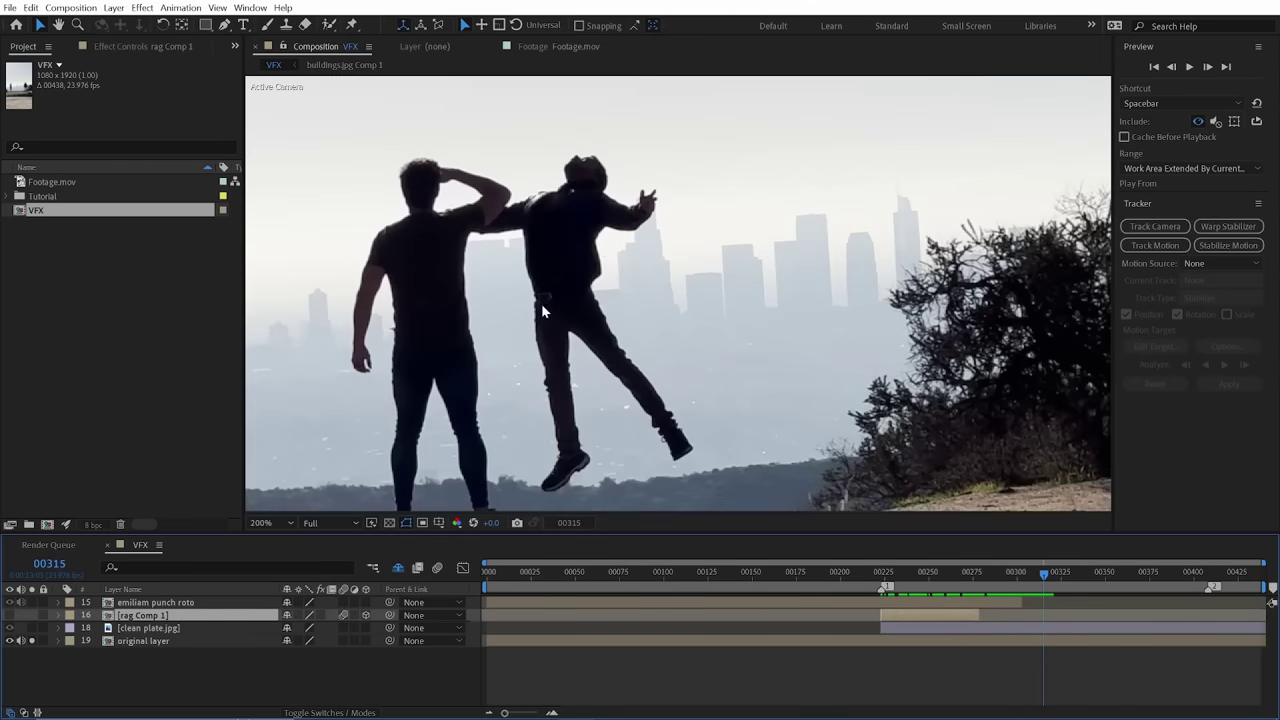
click(1013, 645)
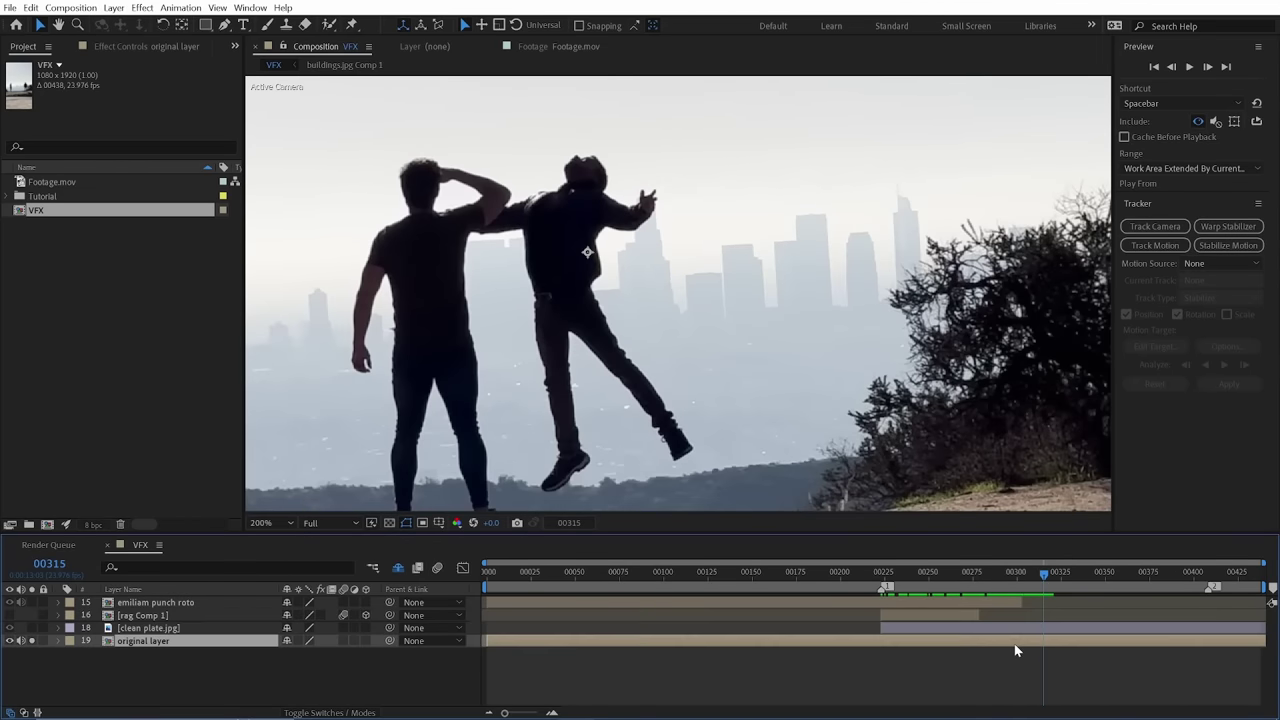
right_click(1060, 640)
mouse_move(1078, 306)
click(946, 362)
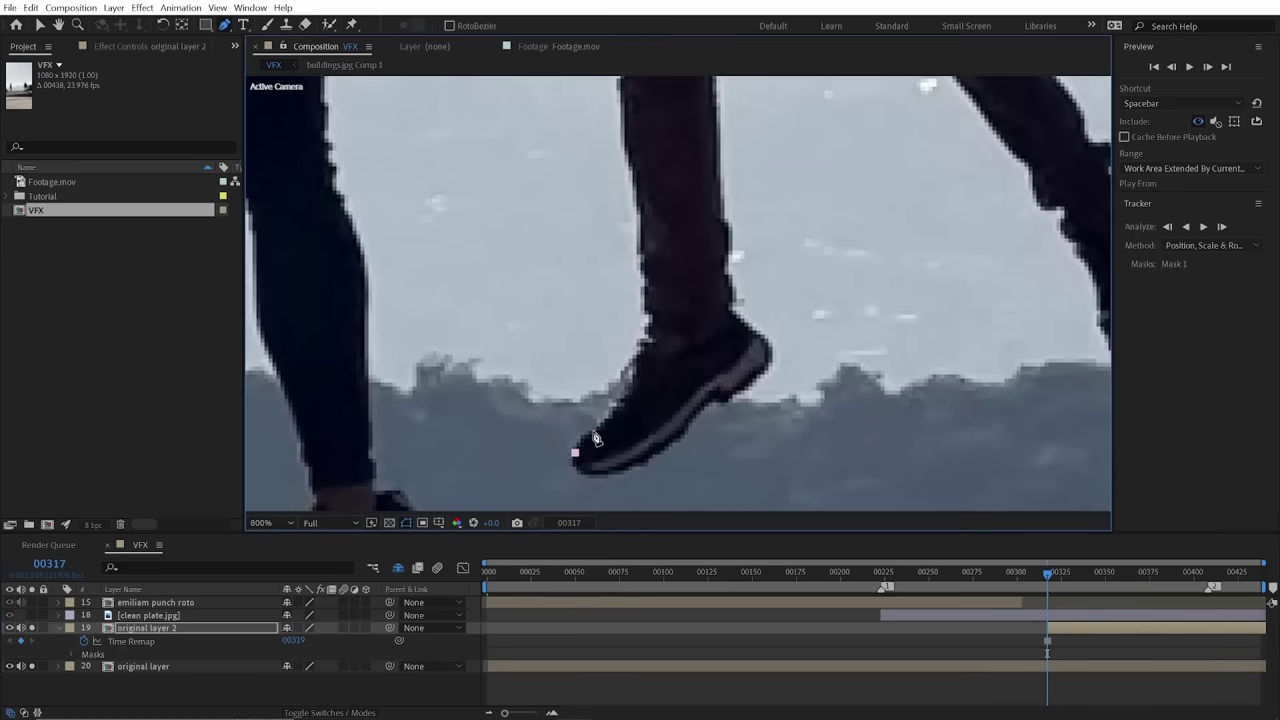
scroll(646, 256, up, 5)
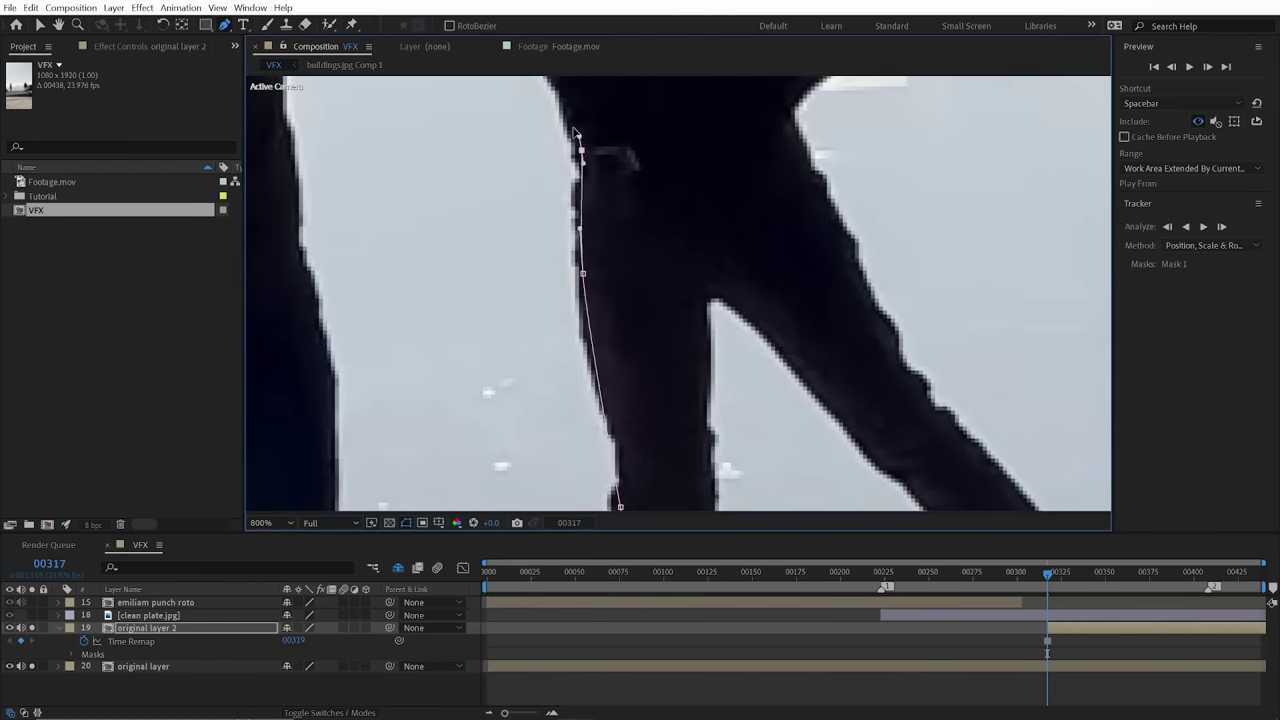
scroll(575, 132, up, 5)
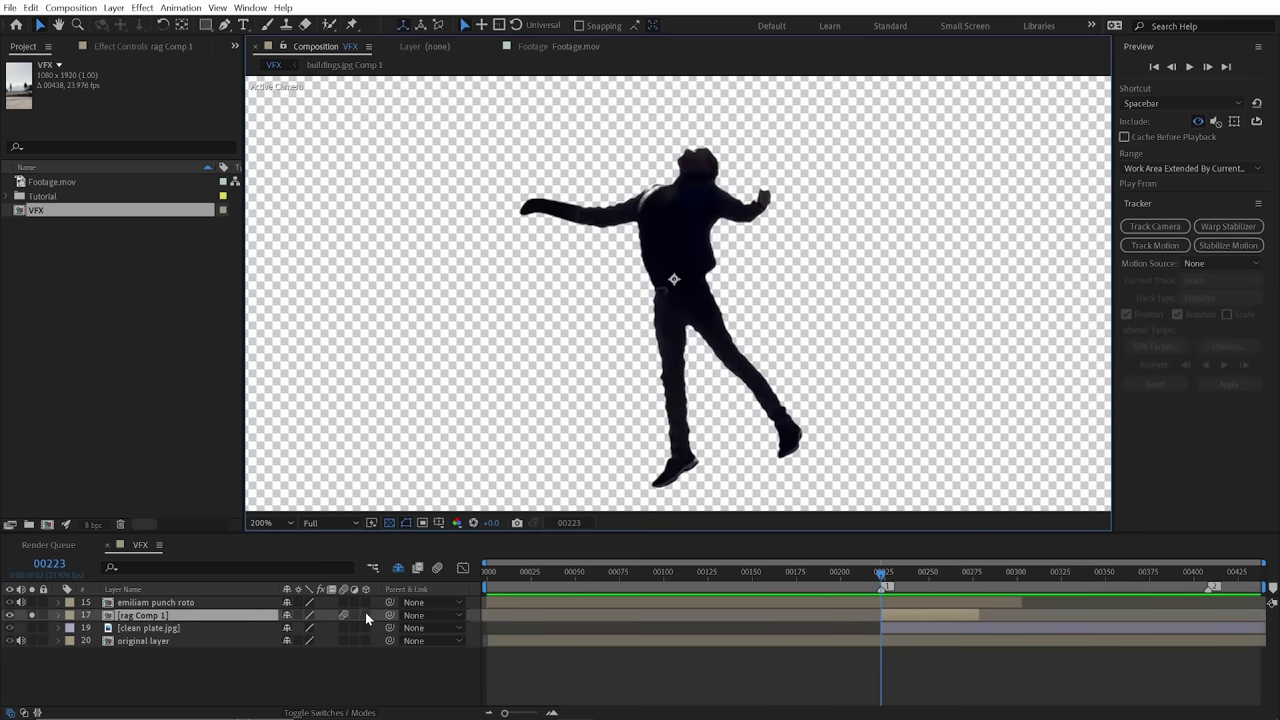
- Make rag Comp 1 3D and keyframe its Position to push the man far back by frame 00262
click(365, 615)
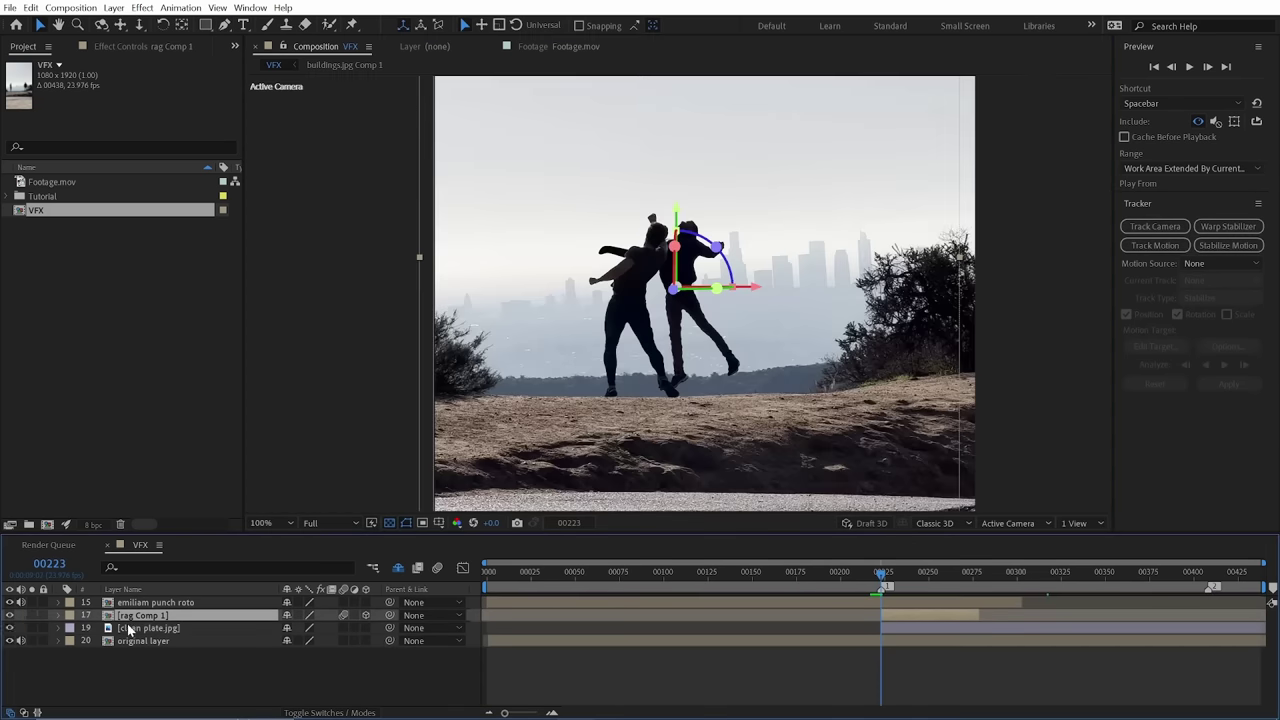
key(p)
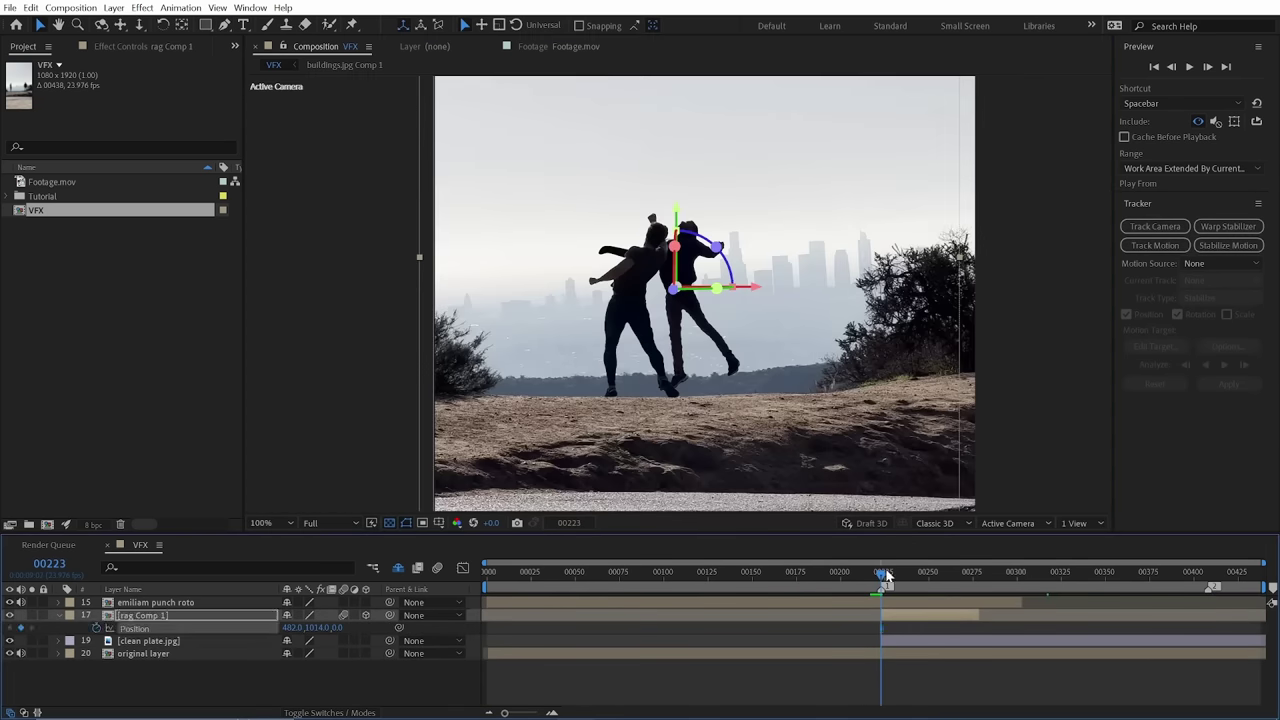
drag(886, 575, 949, 575)
drag(675, 289, 1240, 105)
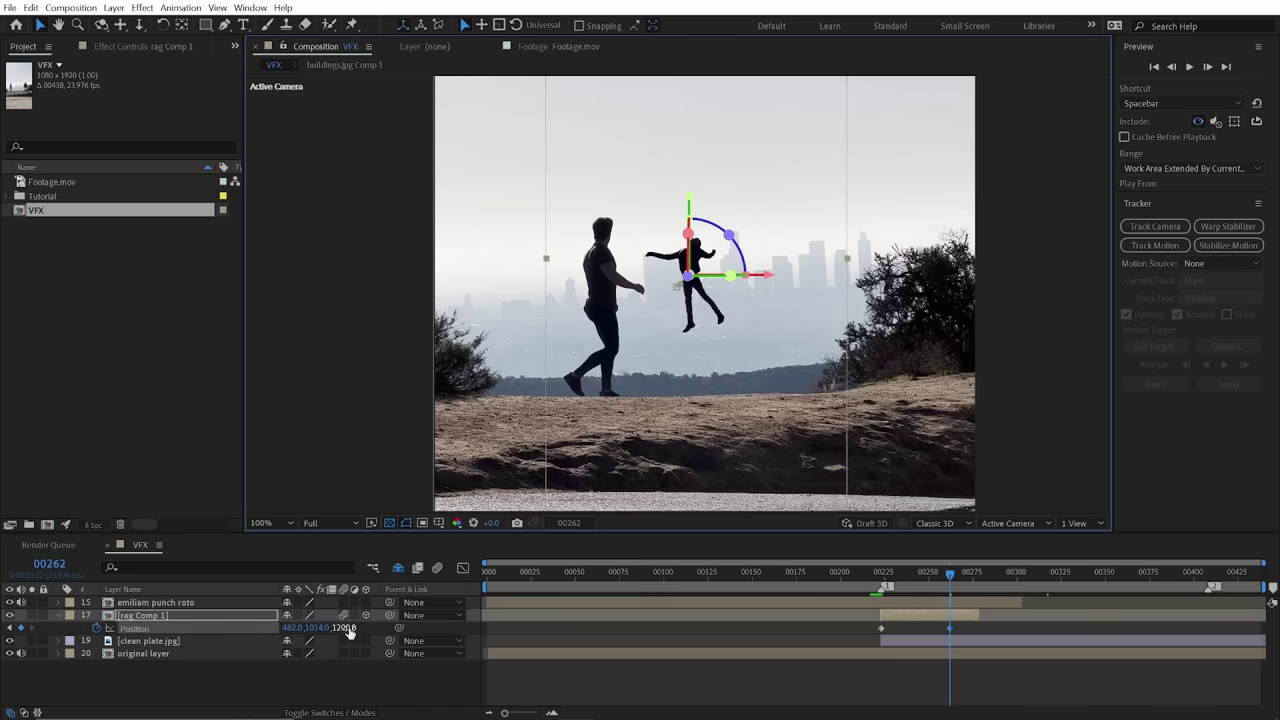
drag(345, 628, 802, 580)
scroll(690, 272, up, 4)
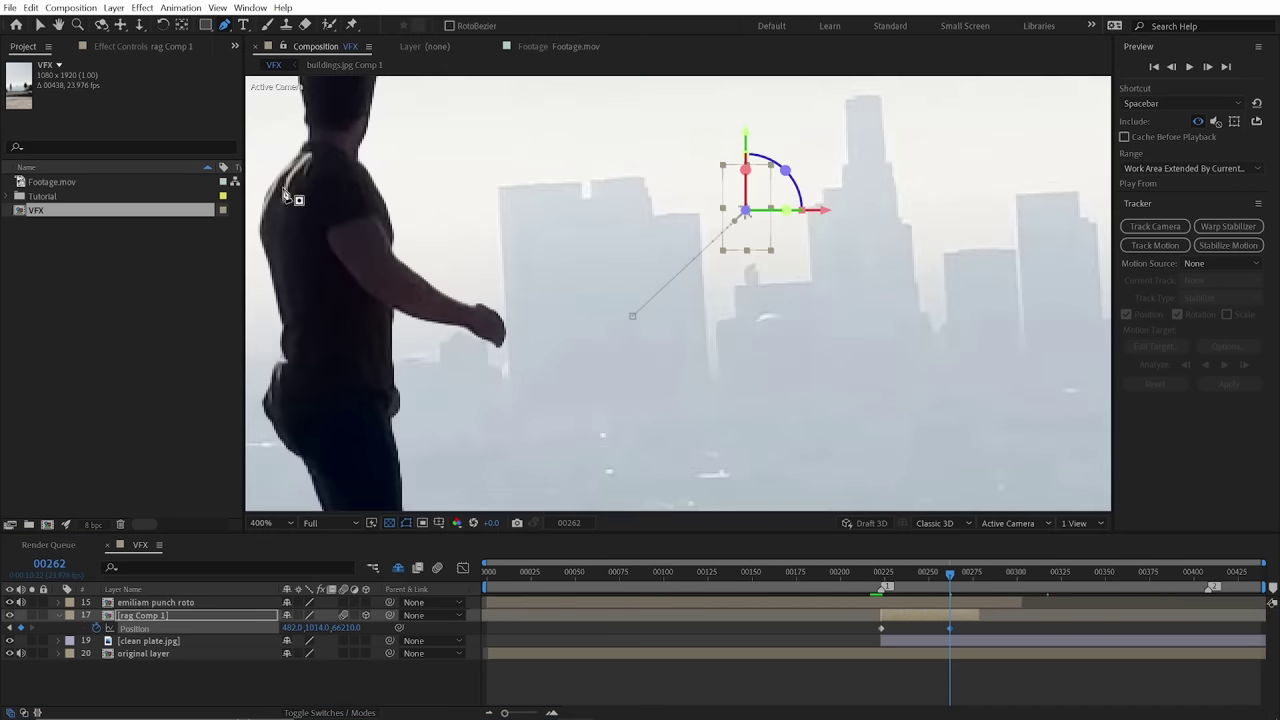
- Curve the flight's motion path and play the flight back from its start
click(224, 24)
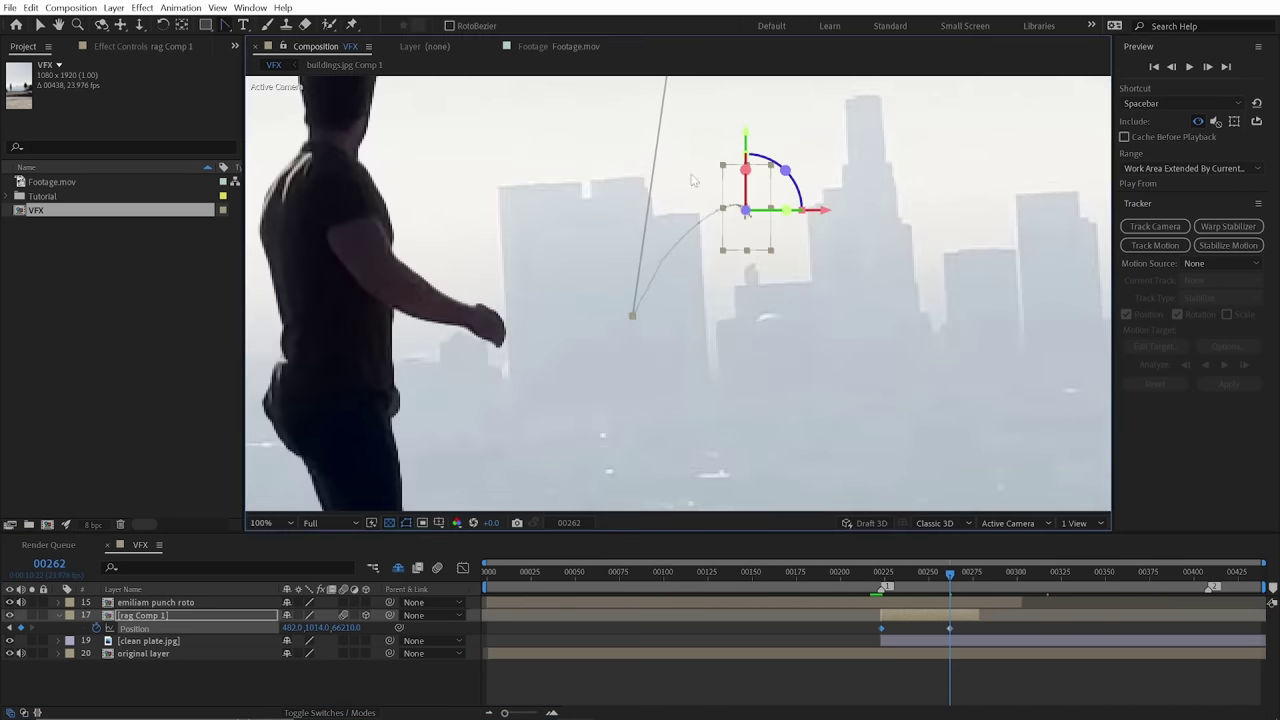
scroll(690, 180, down, 4)
scroll(685, 290, up, 4)
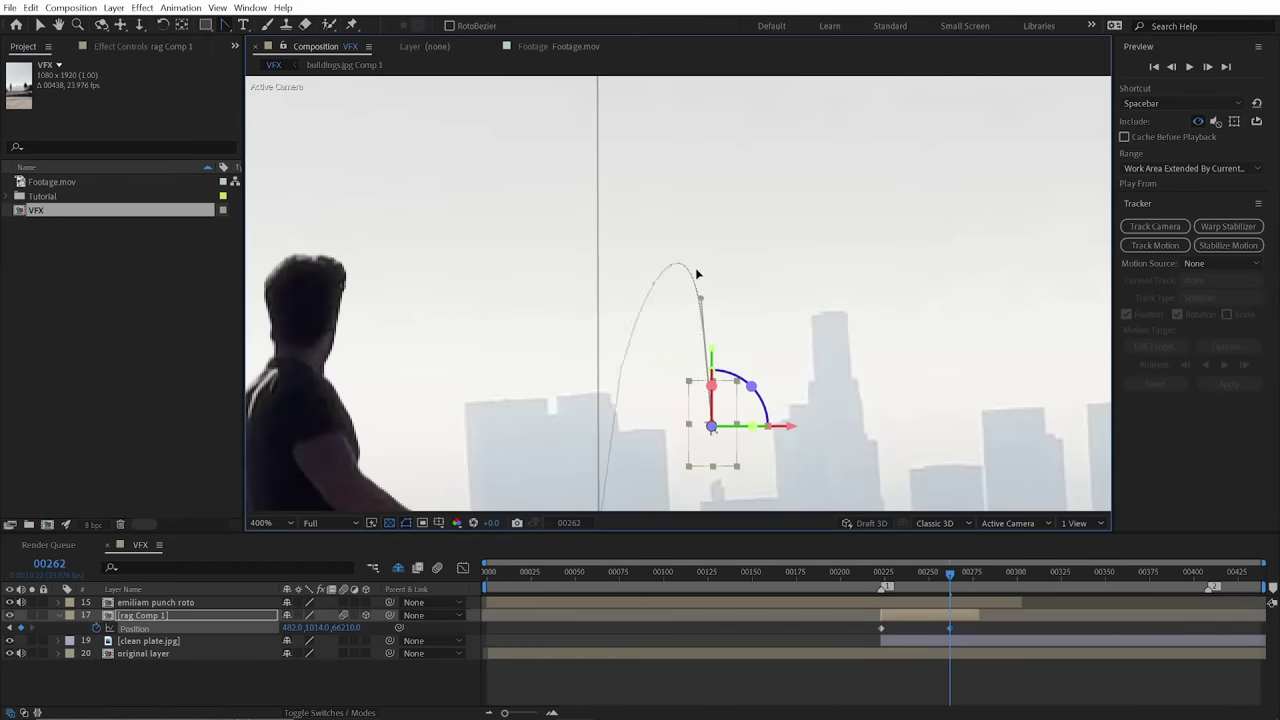
scroll(686, 140, down, 4)
drag(949, 574, 876, 595)
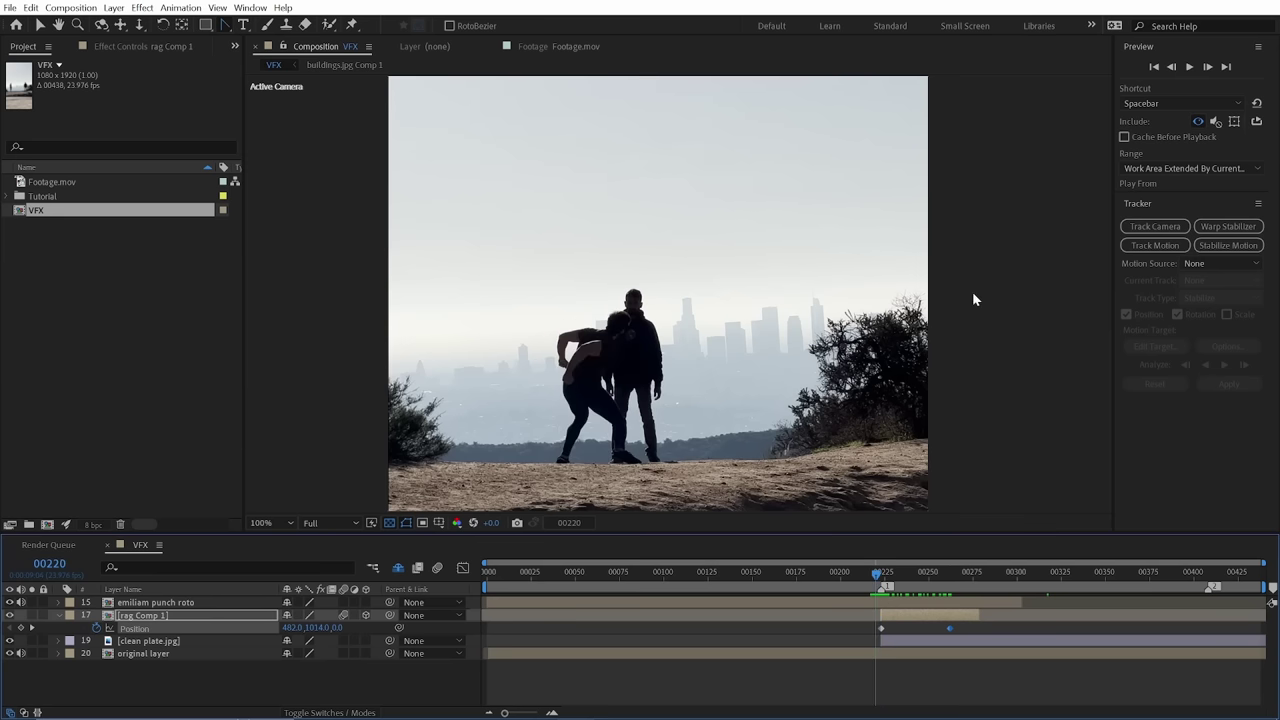
click(1189, 67)
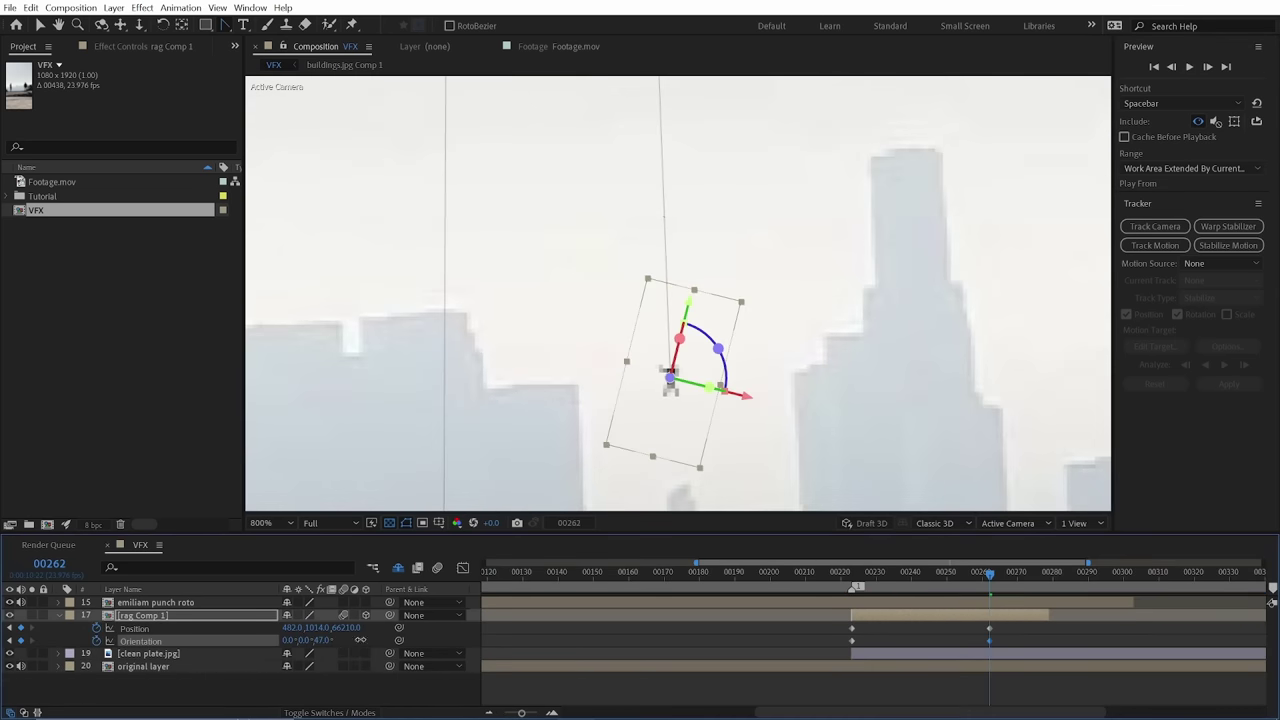
- Rotate the flying man so he tumbles, reset the view to 100%, and play the composition
drag(669, 378, 665, 368)
key(comma)
key(comma)
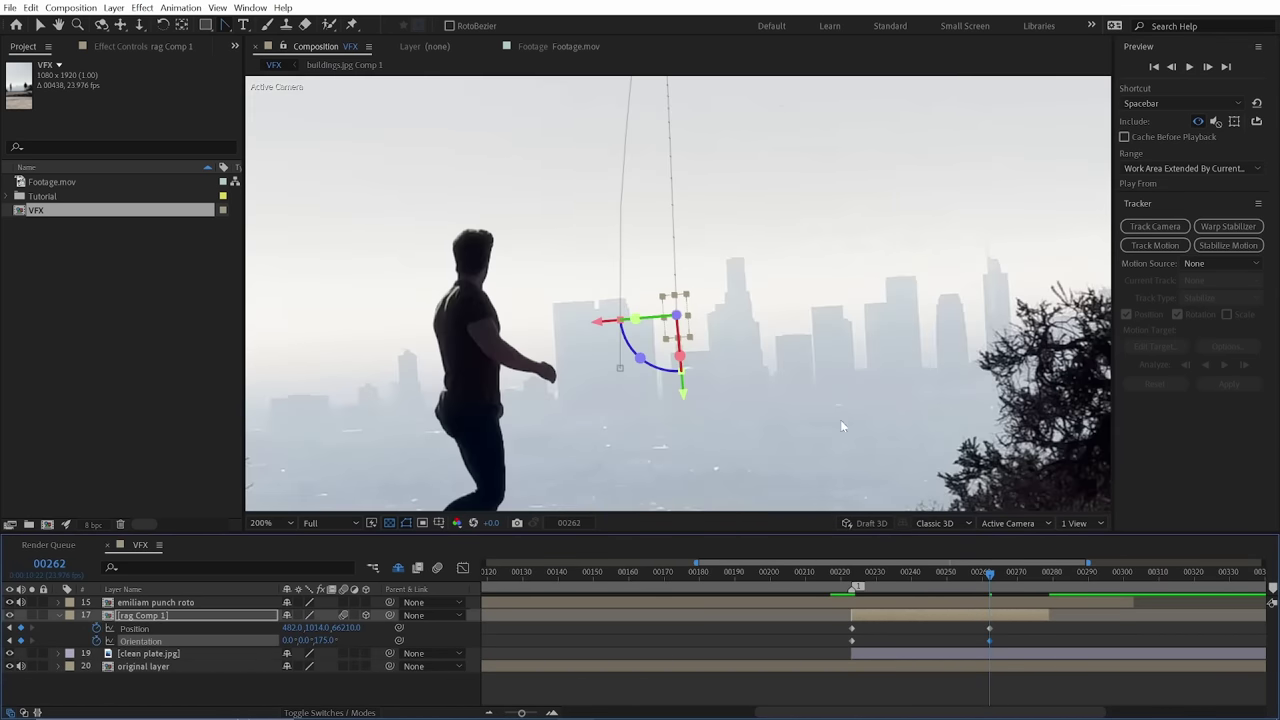
drag(990, 574, 961, 573)
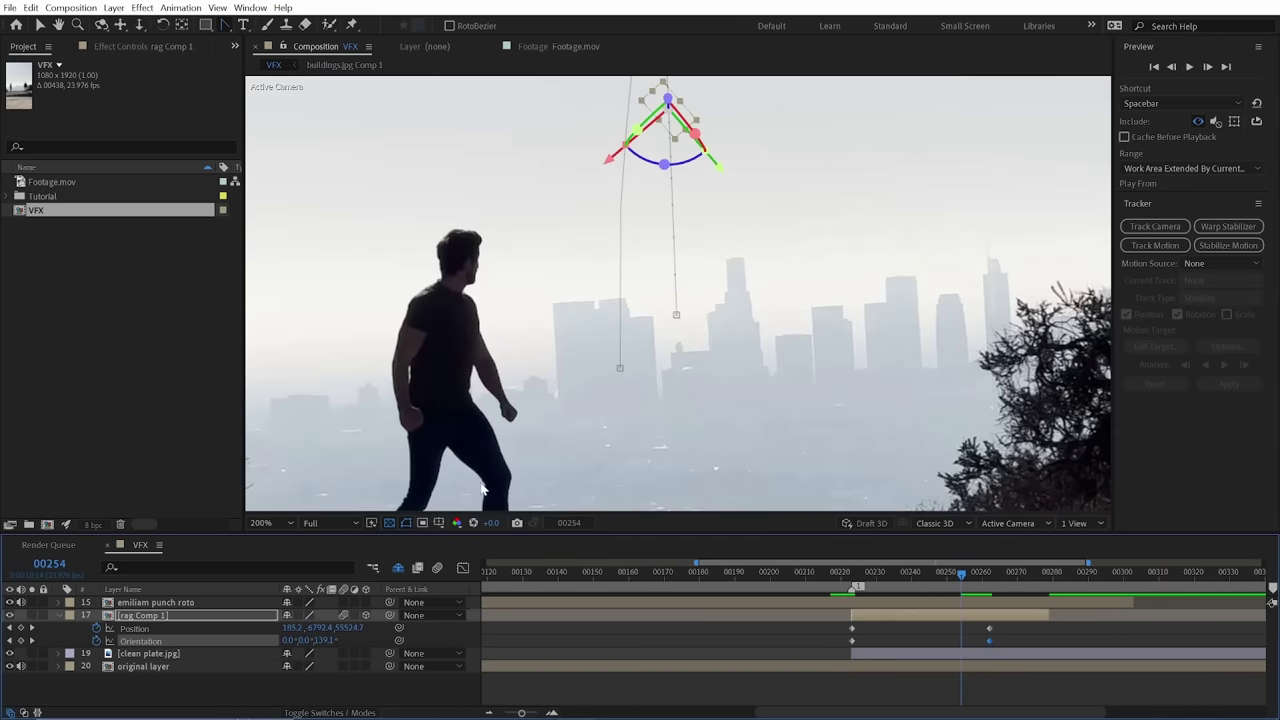
key(shift+slash)
click(831, 260)
key(slash)
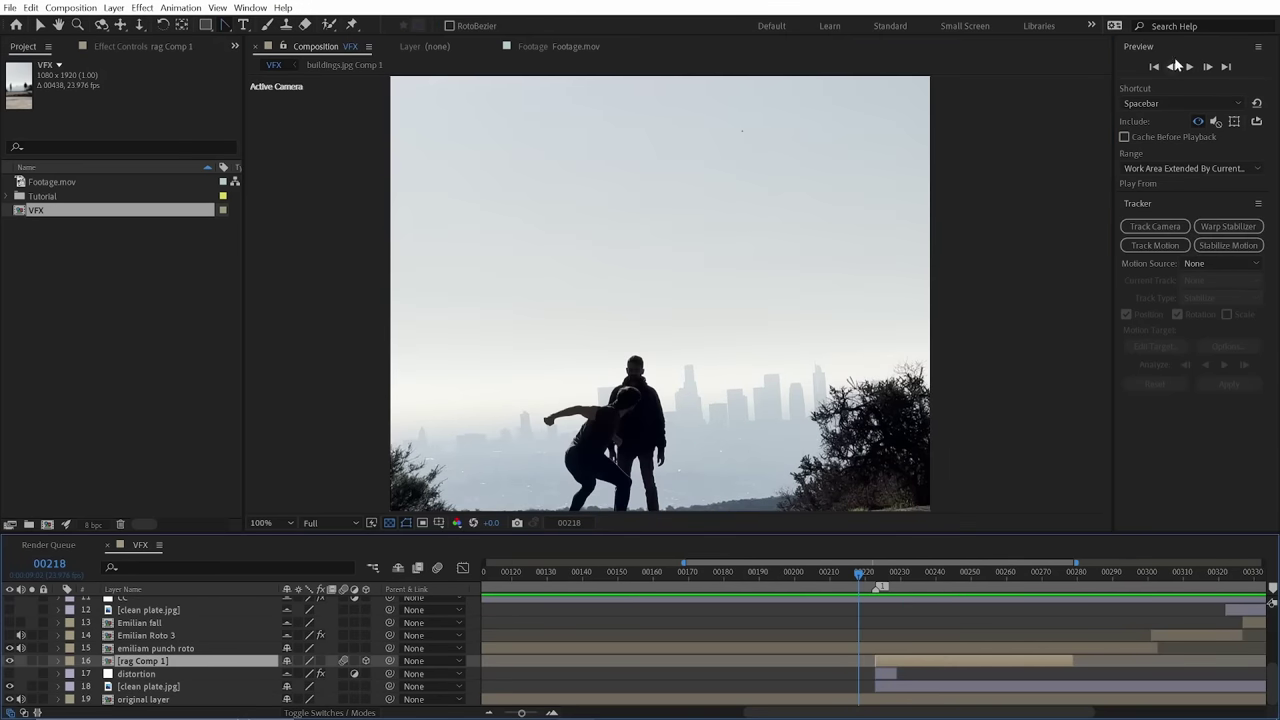
click(1188, 67)
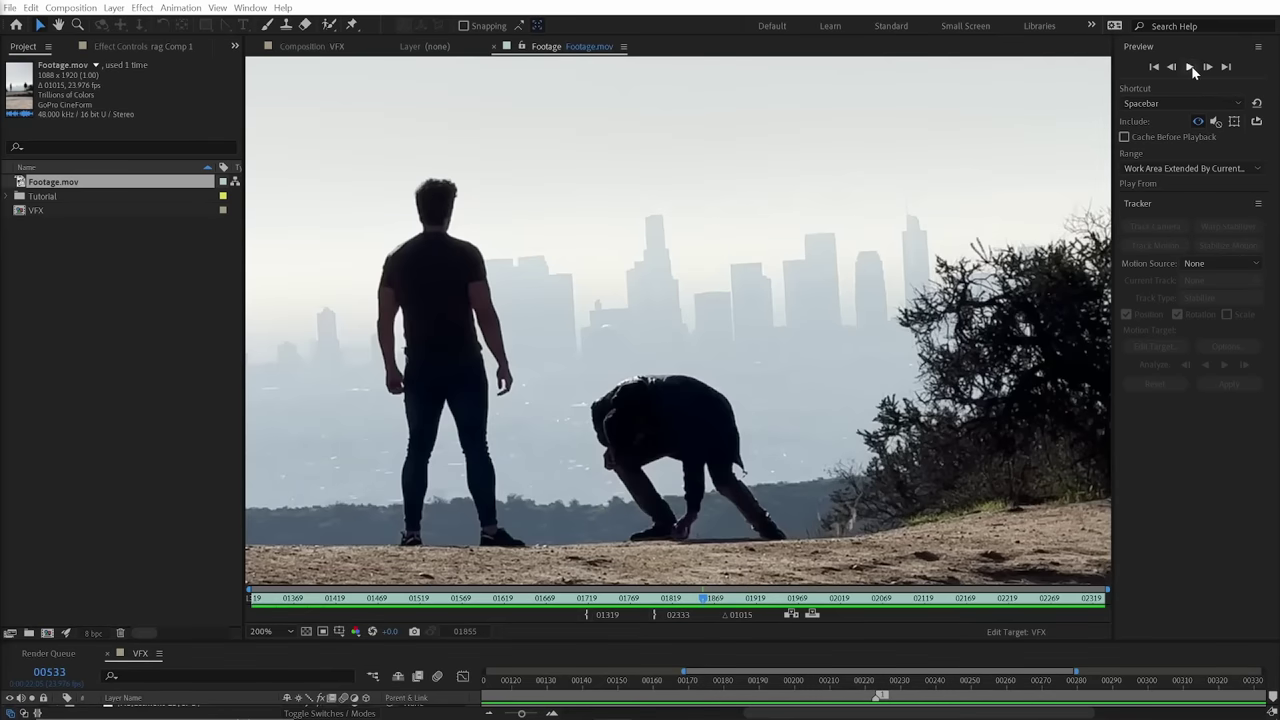
- Mask around the giant and apply a Color Key sampling the sky at tolerance 20
click(1190, 67)
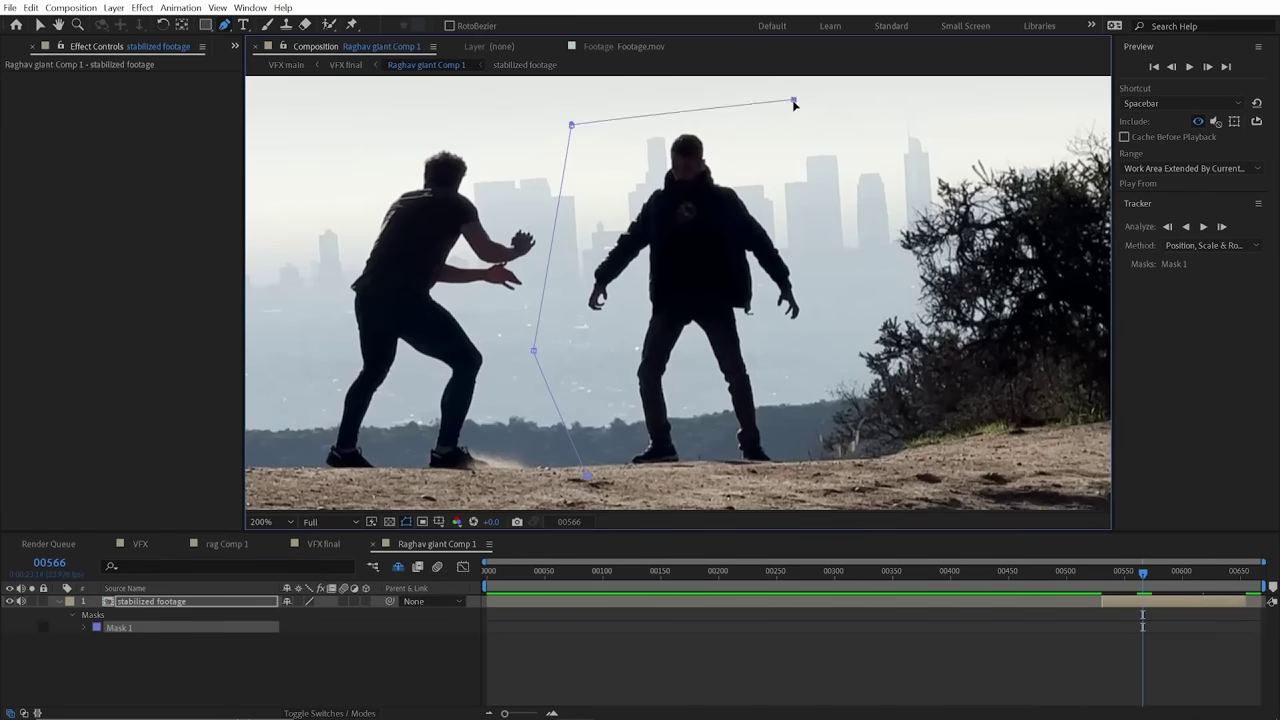
click(587, 479)
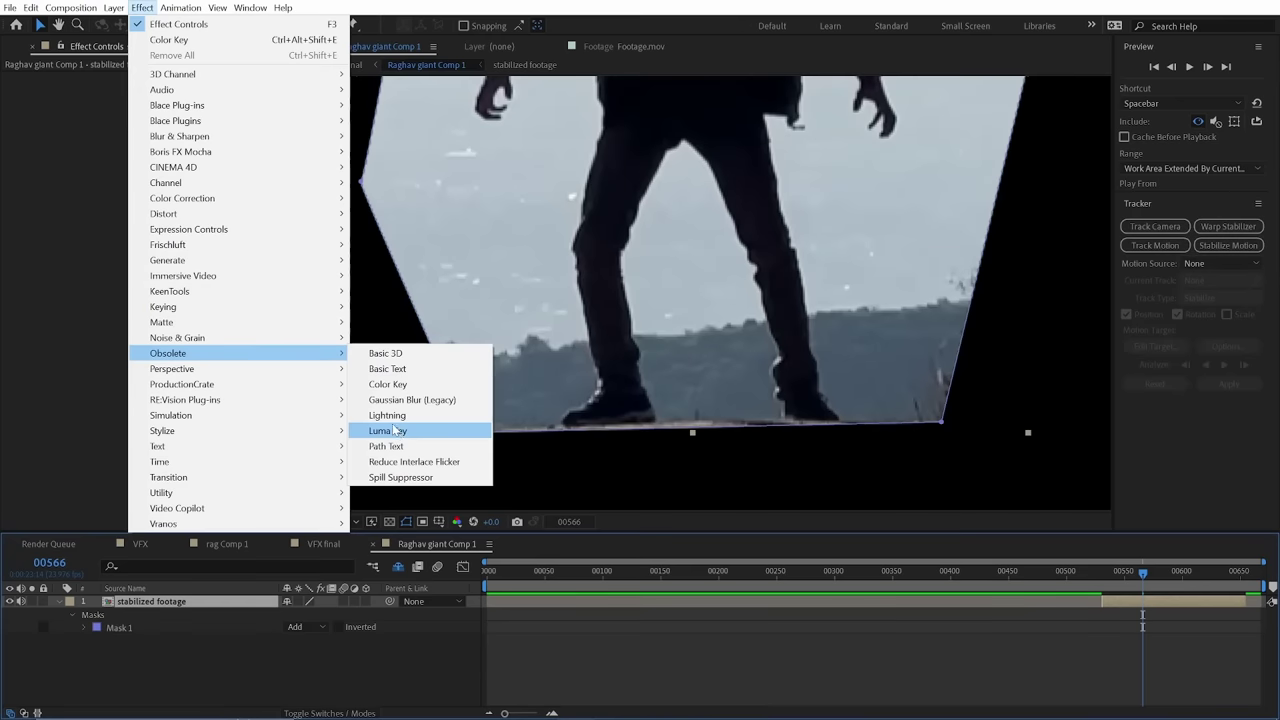
click(415, 385)
key(comma)
click(161, 90)
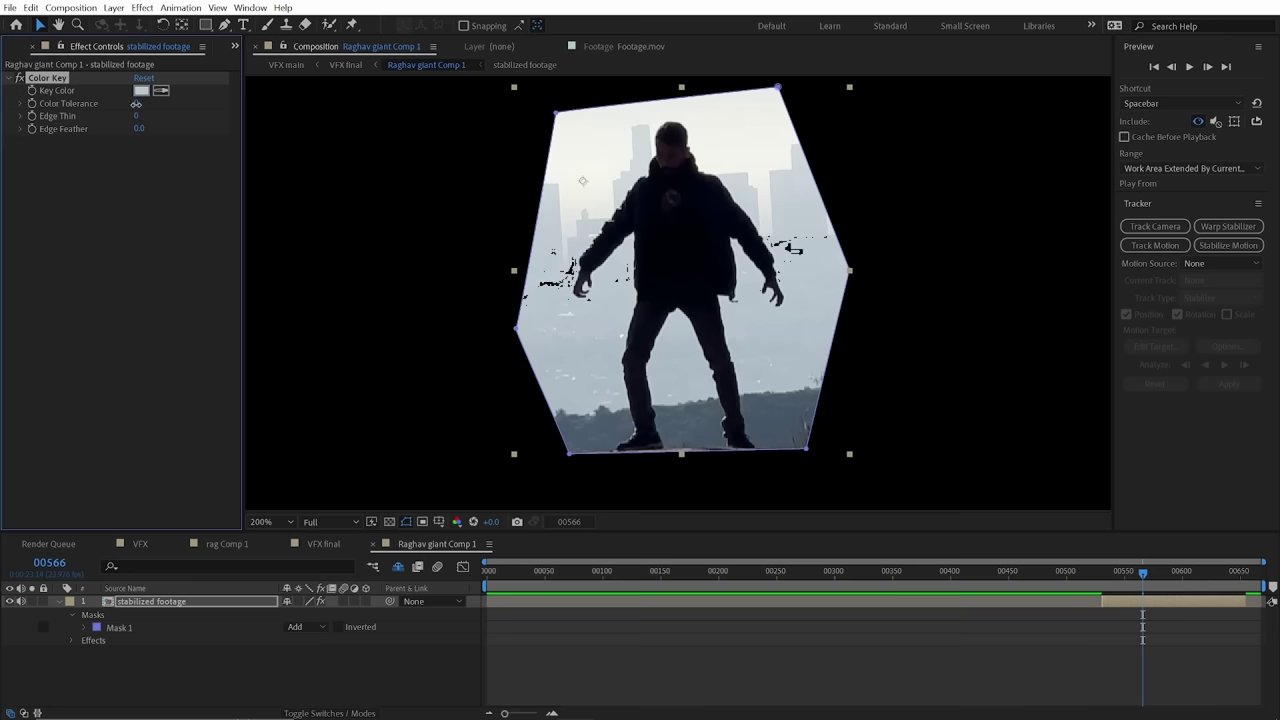
key(Return)
- Duplicate the Color Key to key out the brighter white sky and remaining sky
key(ctrl+d)
click(161, 154)
click(611, 113)
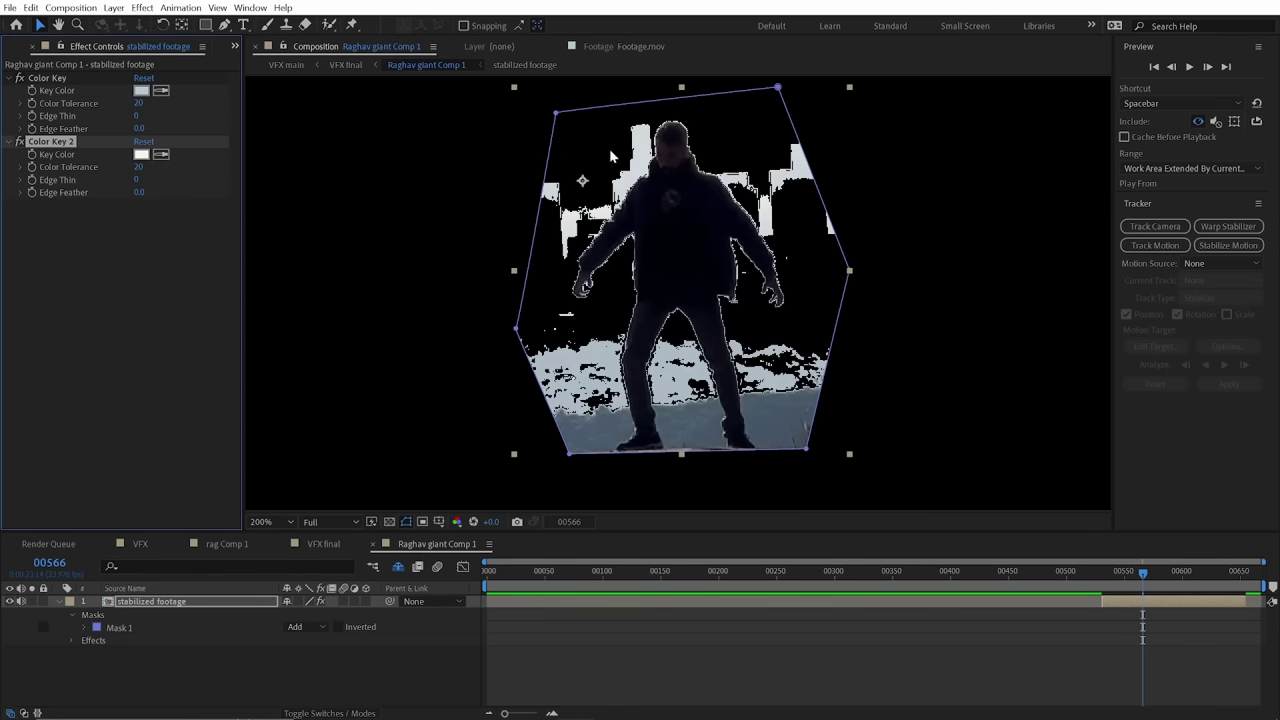
key(ctrl+d)
click(640, 135)
key(ctrl+d)
click(161, 281)
- Add more Color Key copies for leftover sky and bright ground, then play the keyed giant
click(580, 208)
key(ctrl+d)
click(161, 345)
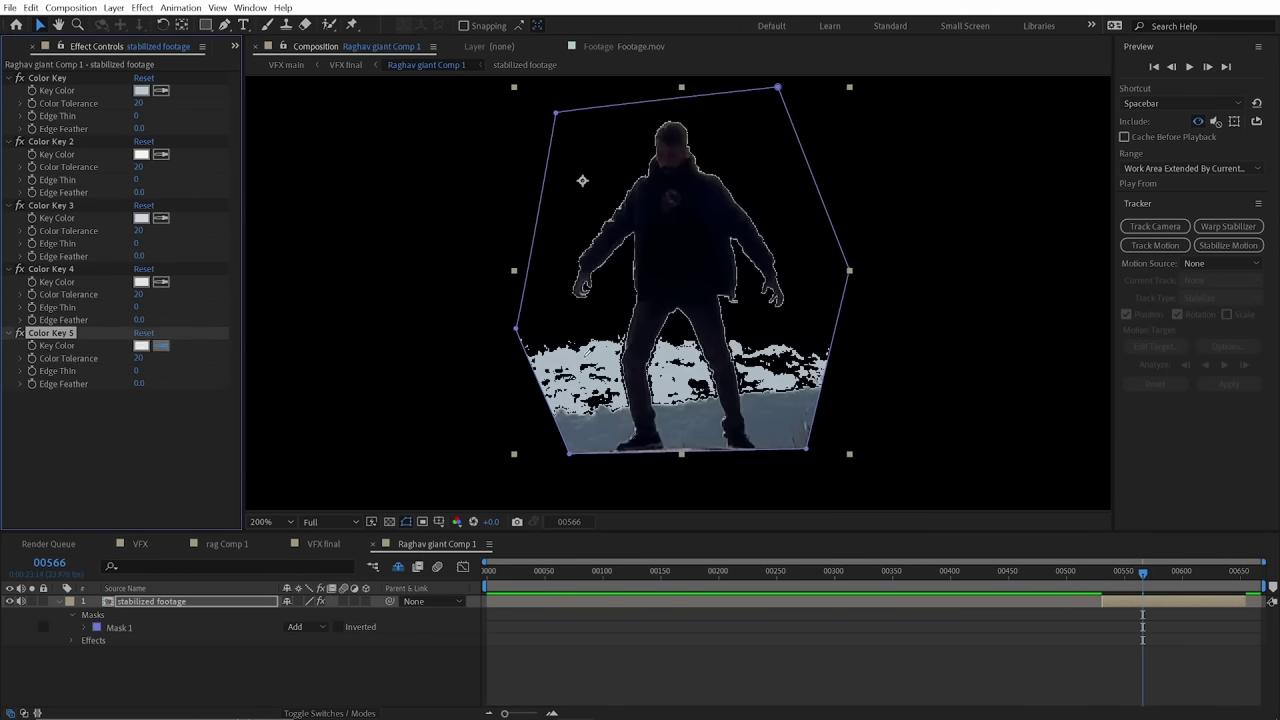
click(578, 375)
key(ctrl+d)
click(700, 428)
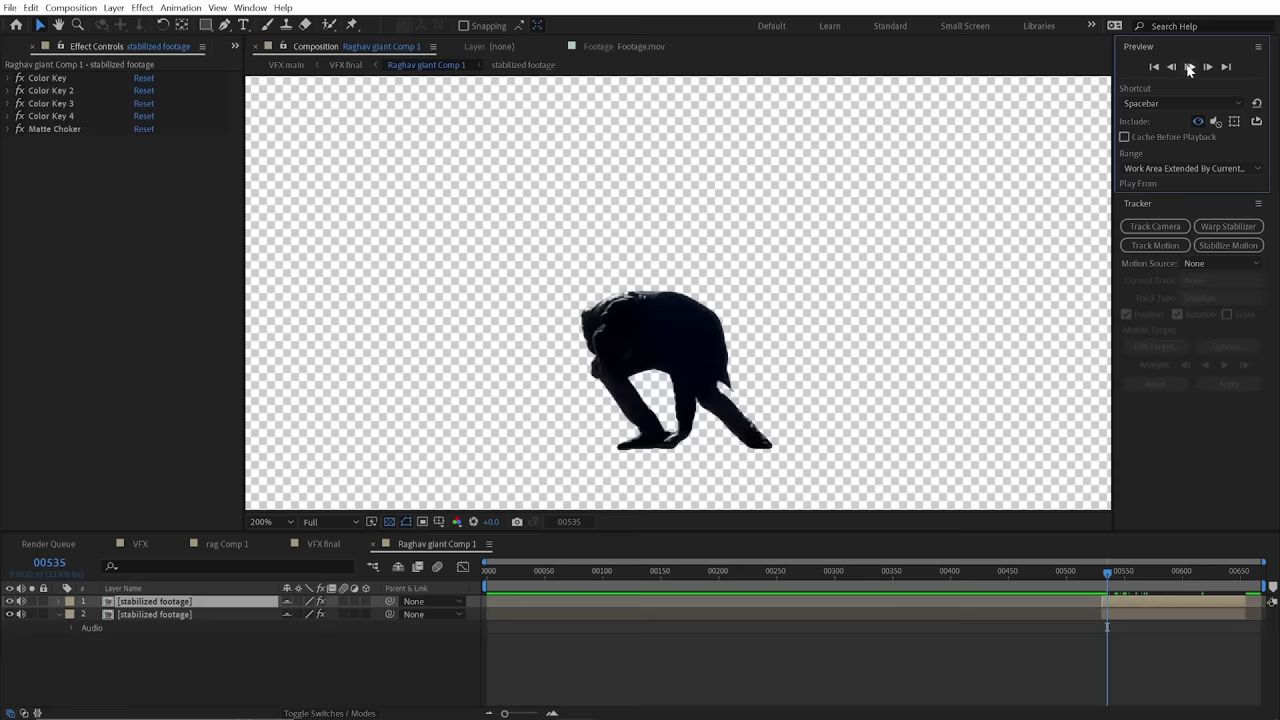
click(1189, 67)
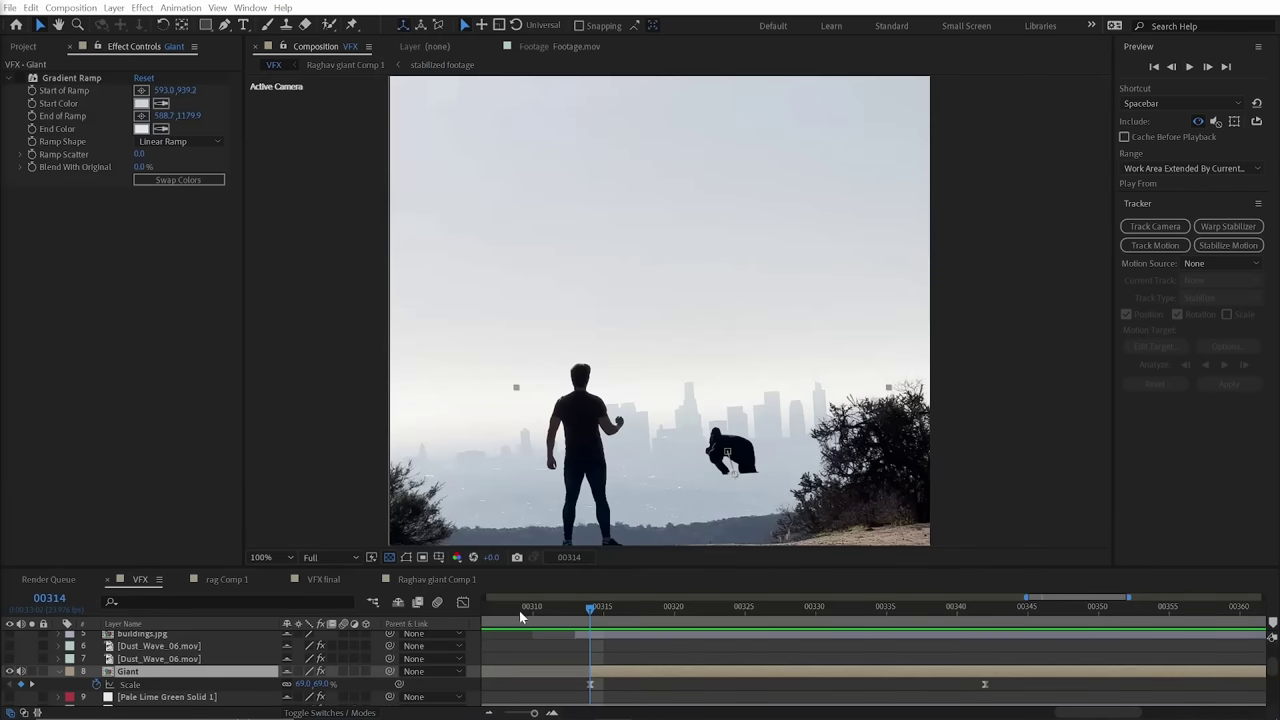
- Watch the giant leap, inspect the skyline mask edge zoomed in, and show buildings.jpg
drag(585, 625, 1167, 621)
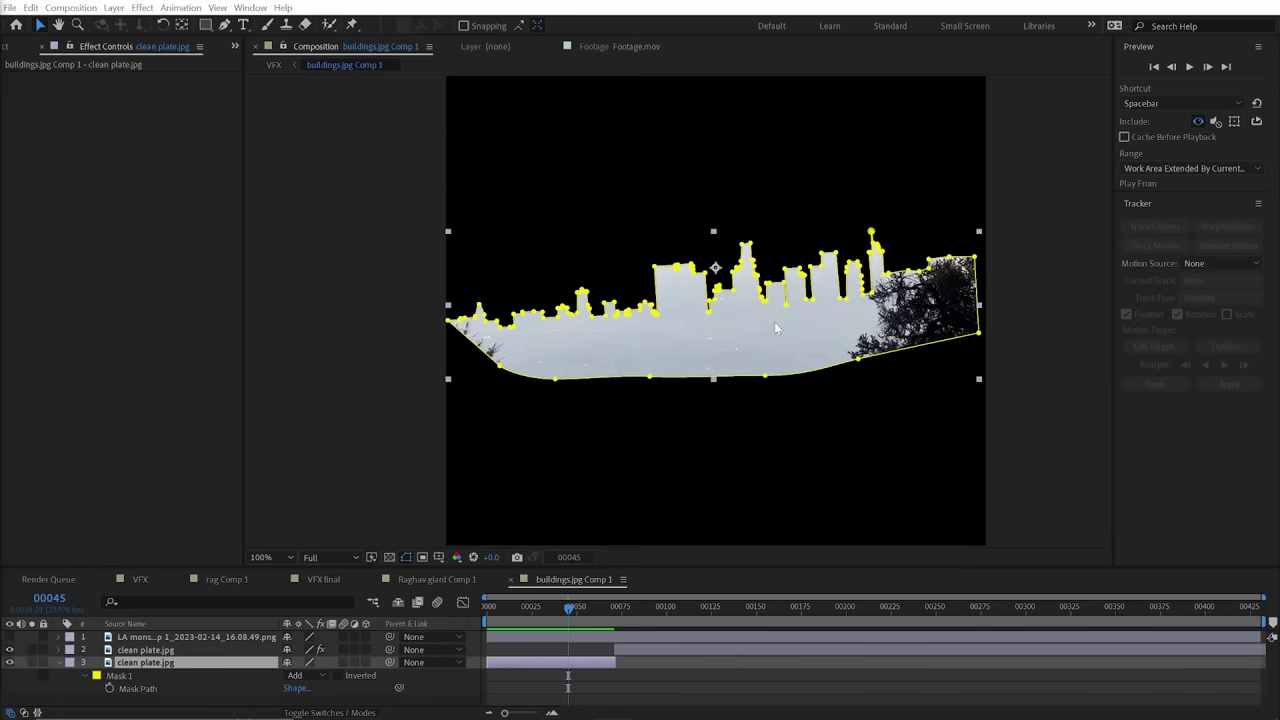
scroll(775, 328, up, 4)
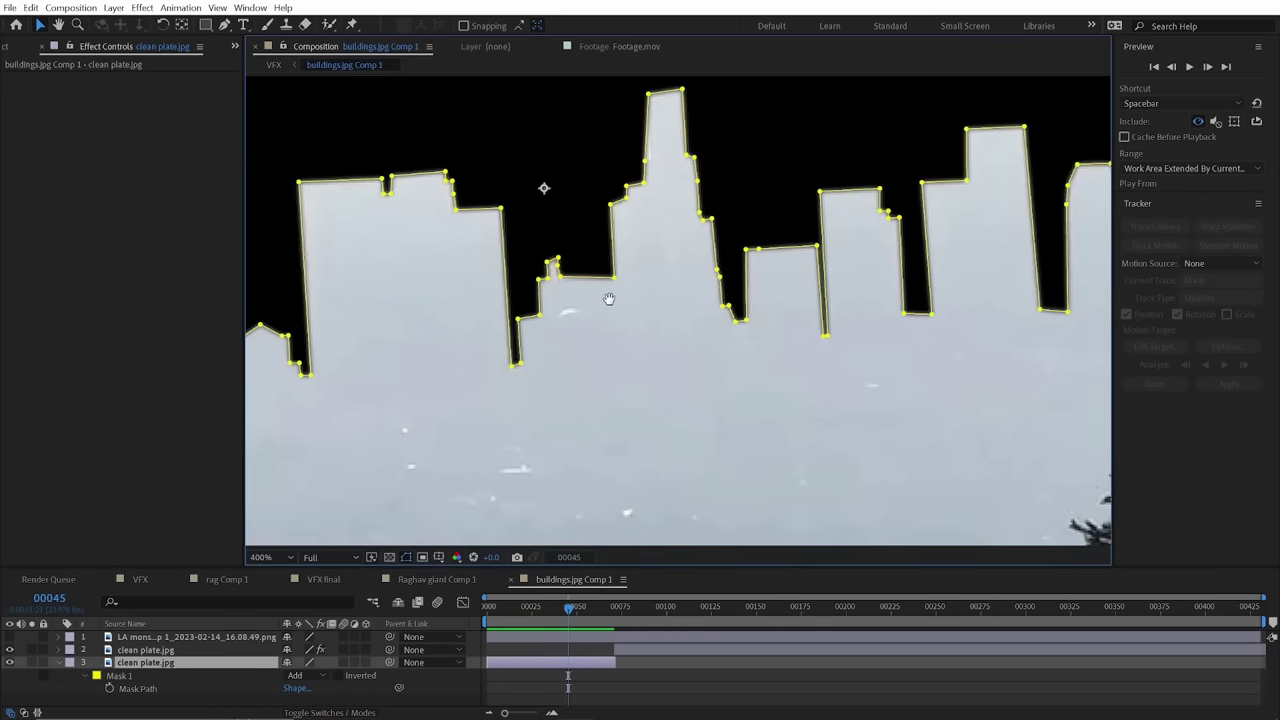
drag(609, 298, 733, 296)
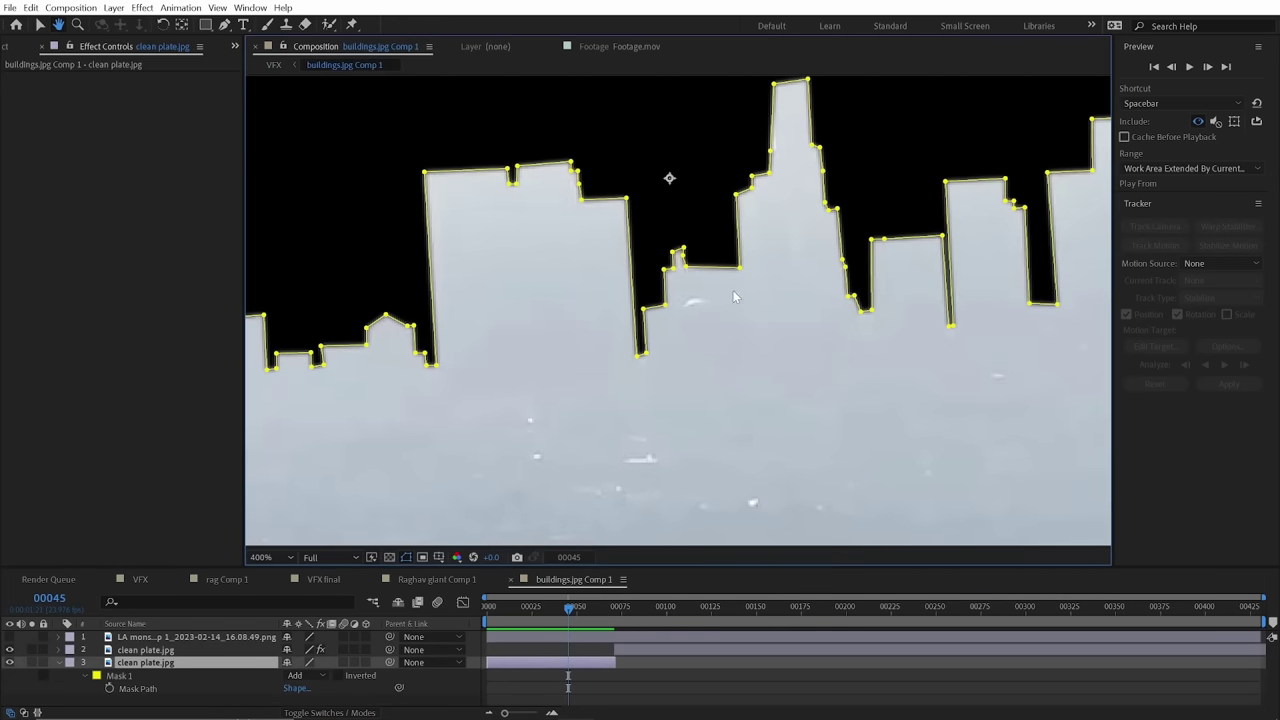
scroll(669, 178, down, 1)
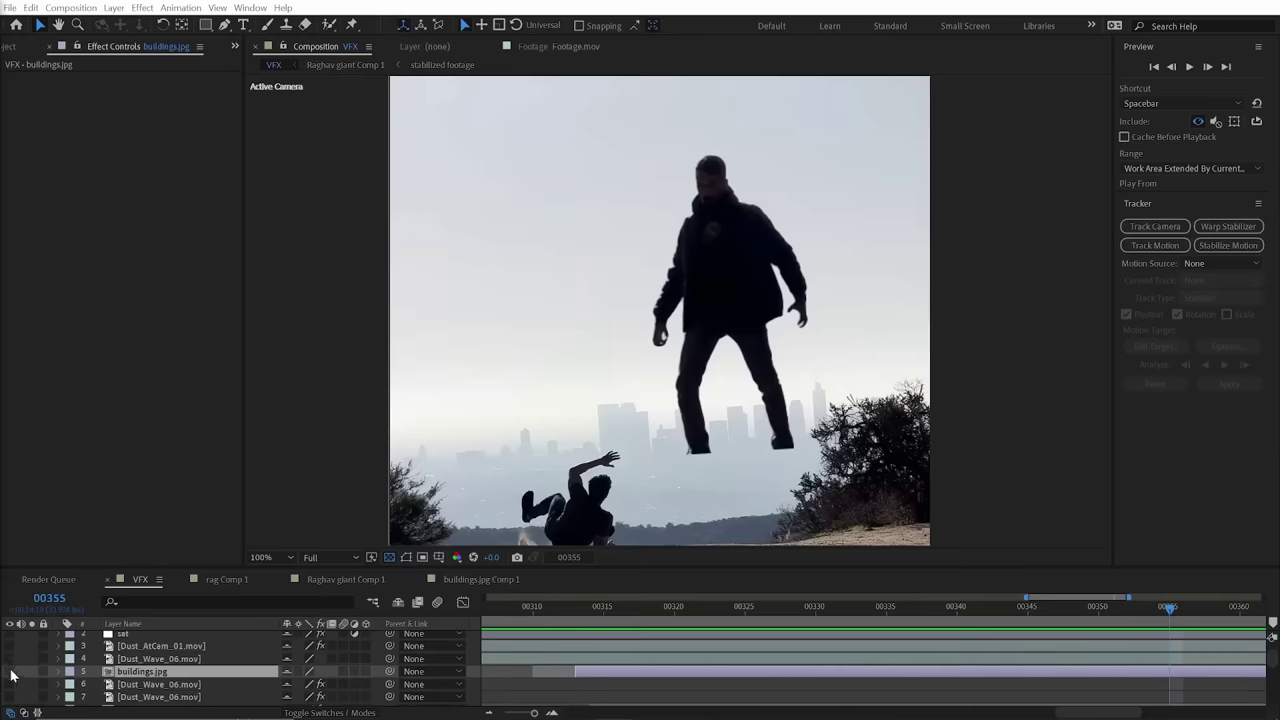
click(10, 672)
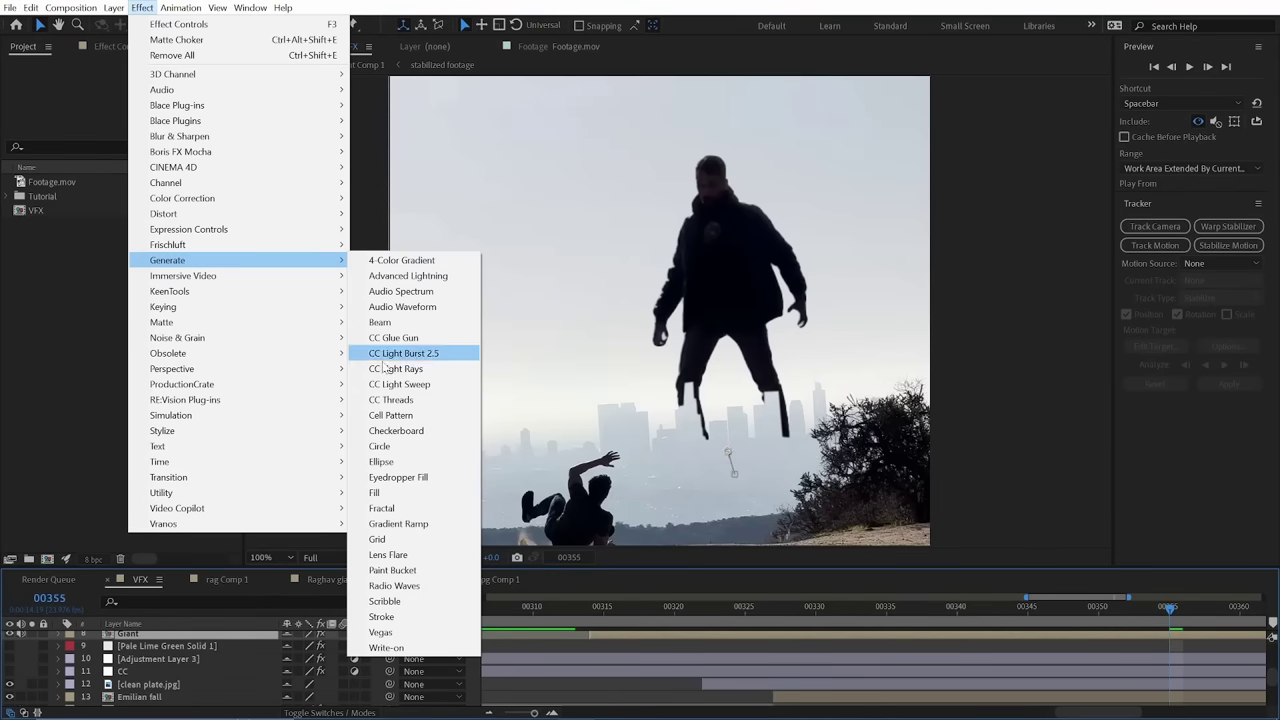
- Add a Gradient Ramp to Giant, sampling light grey sky for the start colour, then picking the end colour
click(388, 525)
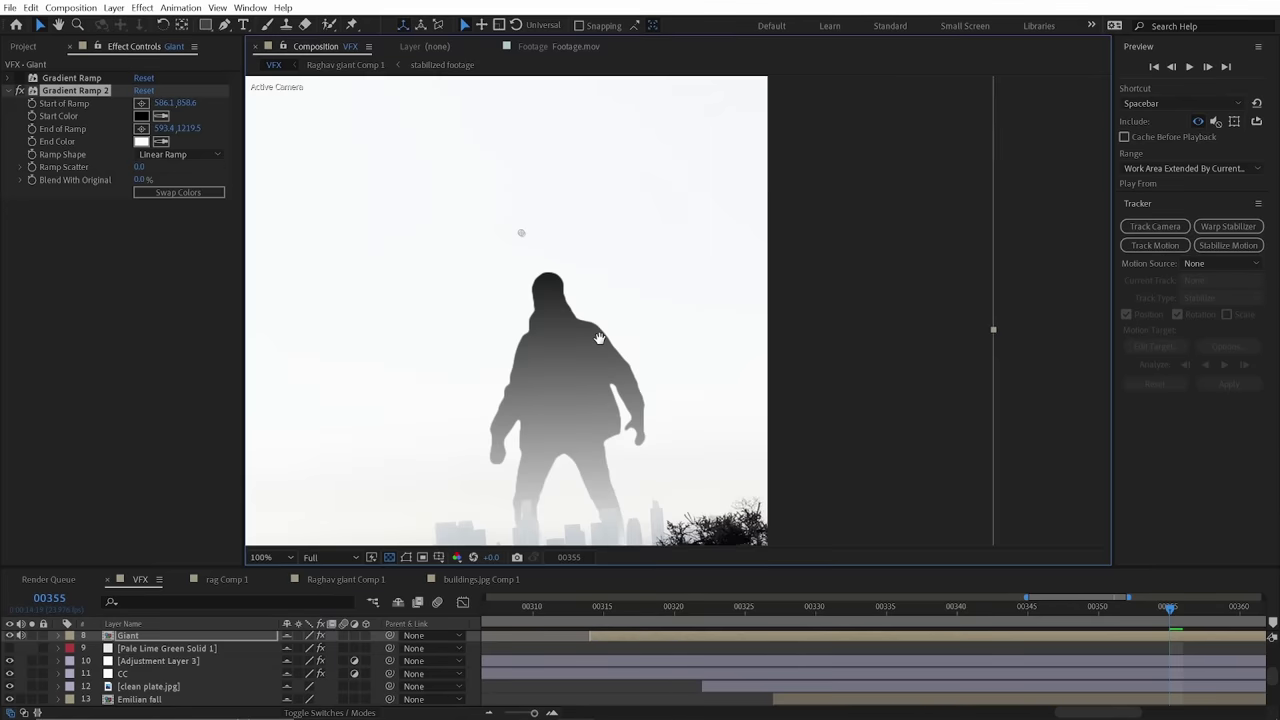
click(161, 116)
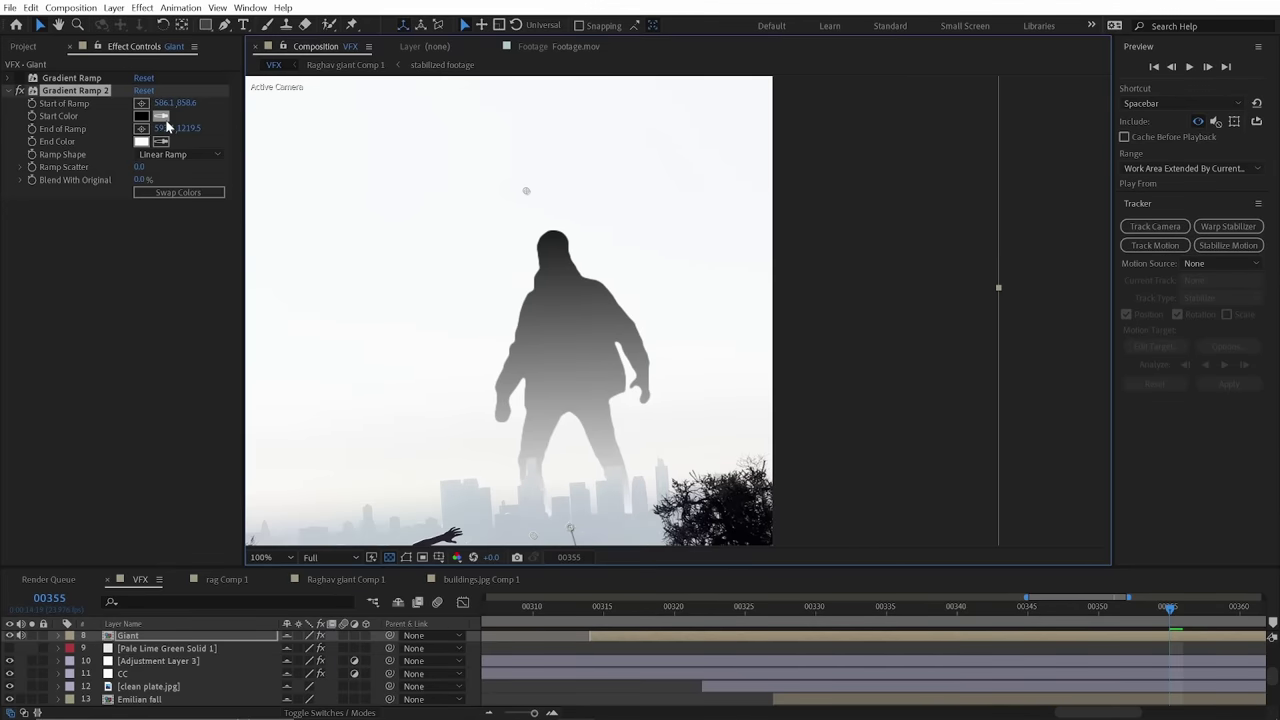
click(464, 507)
click(161, 141)
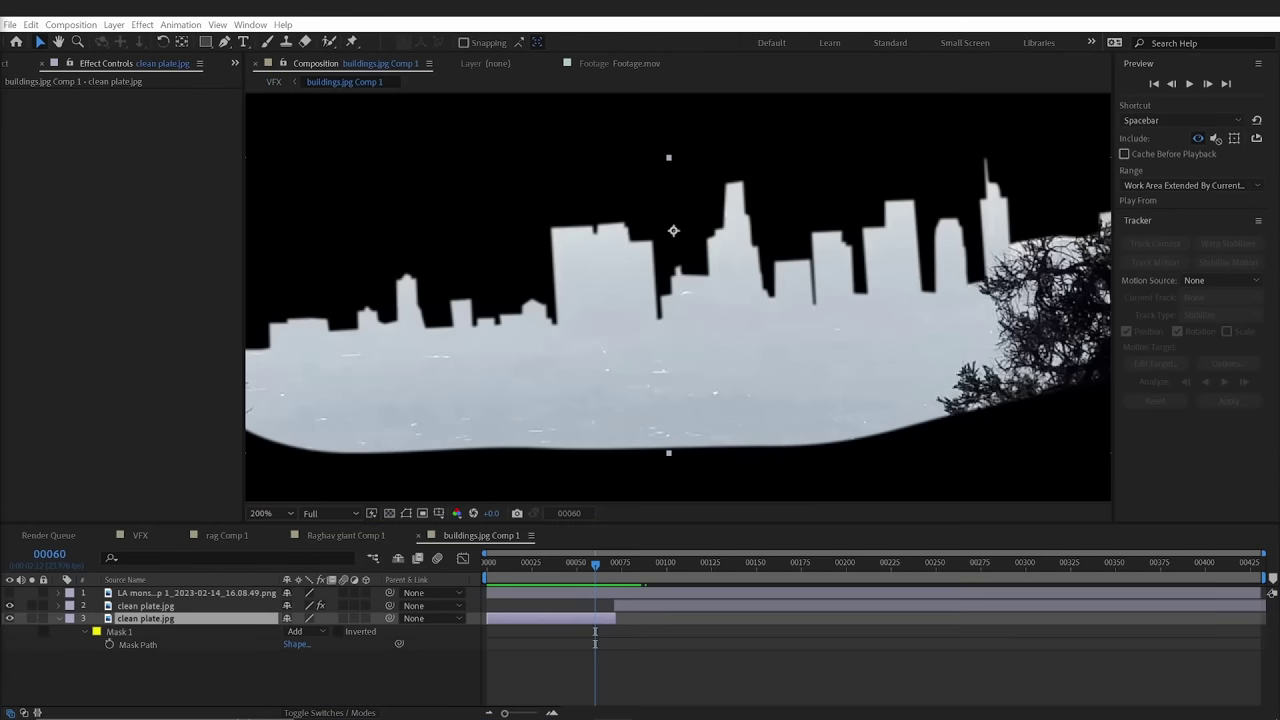
- Apply Shatter to clean plate.jpg and preview the skyline breaking apart
click(142, 24)
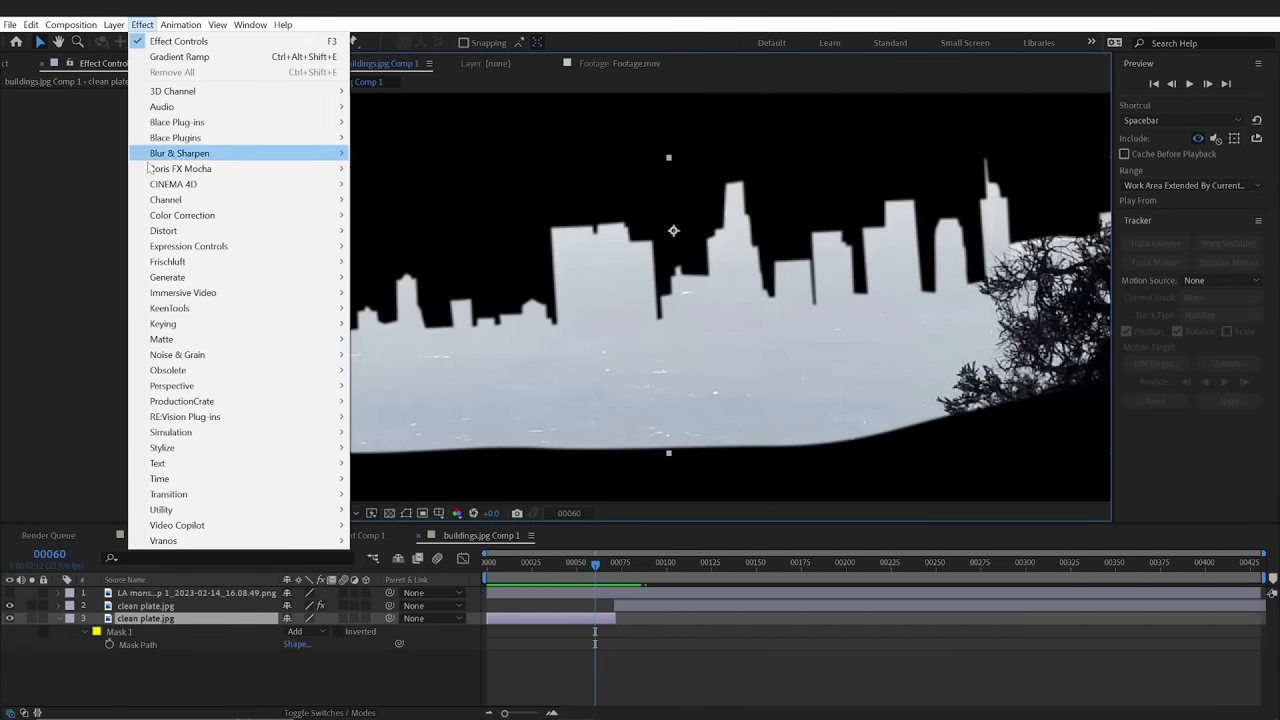
mouse_move(175, 433)
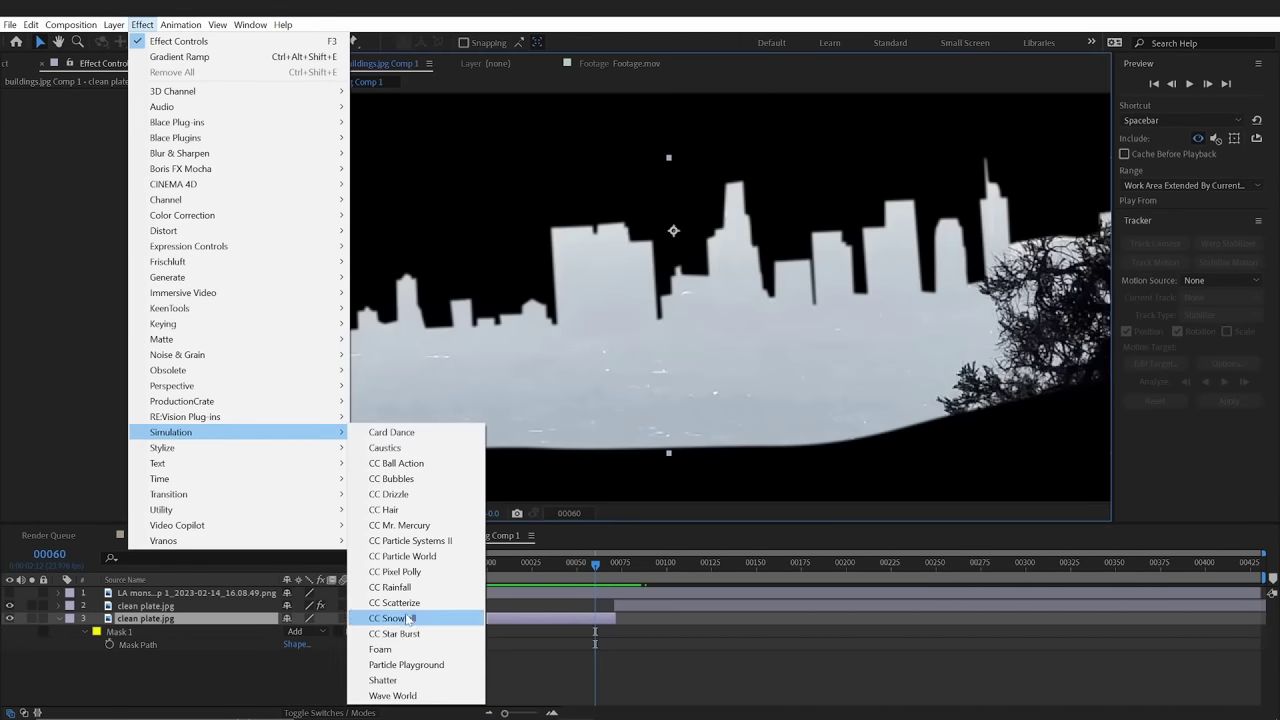
click(385, 681)
key(space)
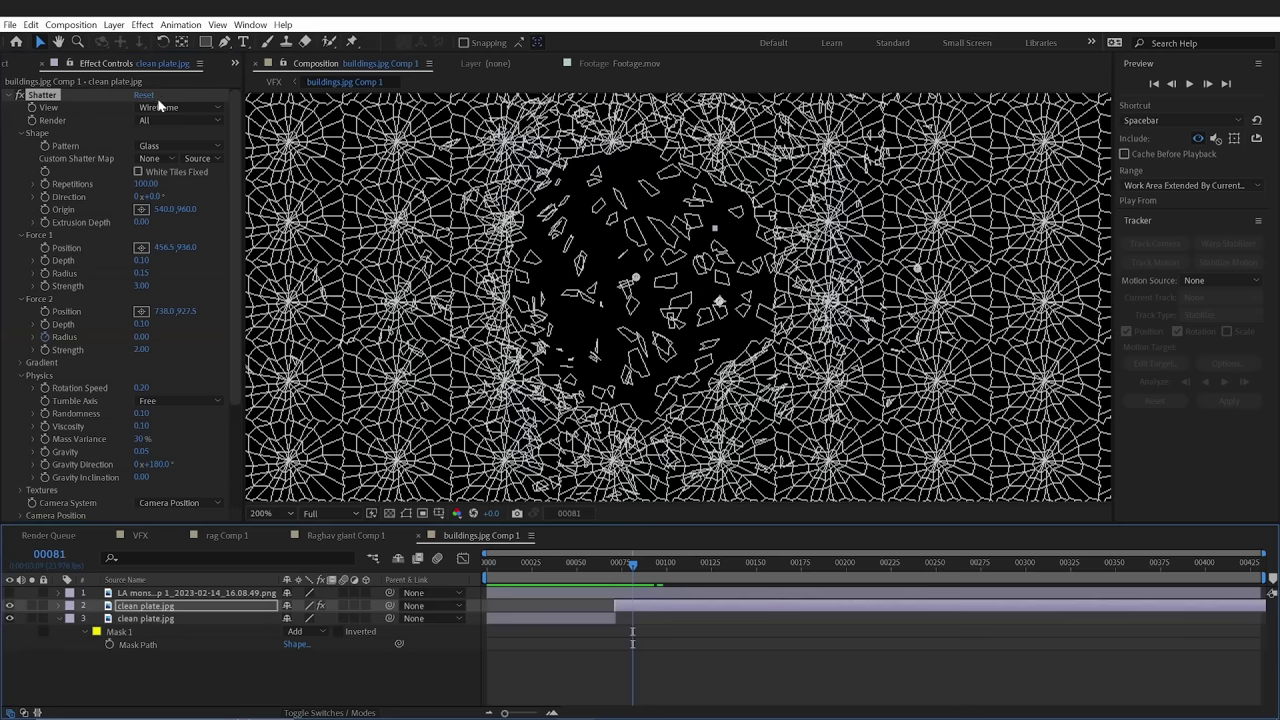
- Set the Shatter view to Rendered and scrub back through the animation
click(170, 107)
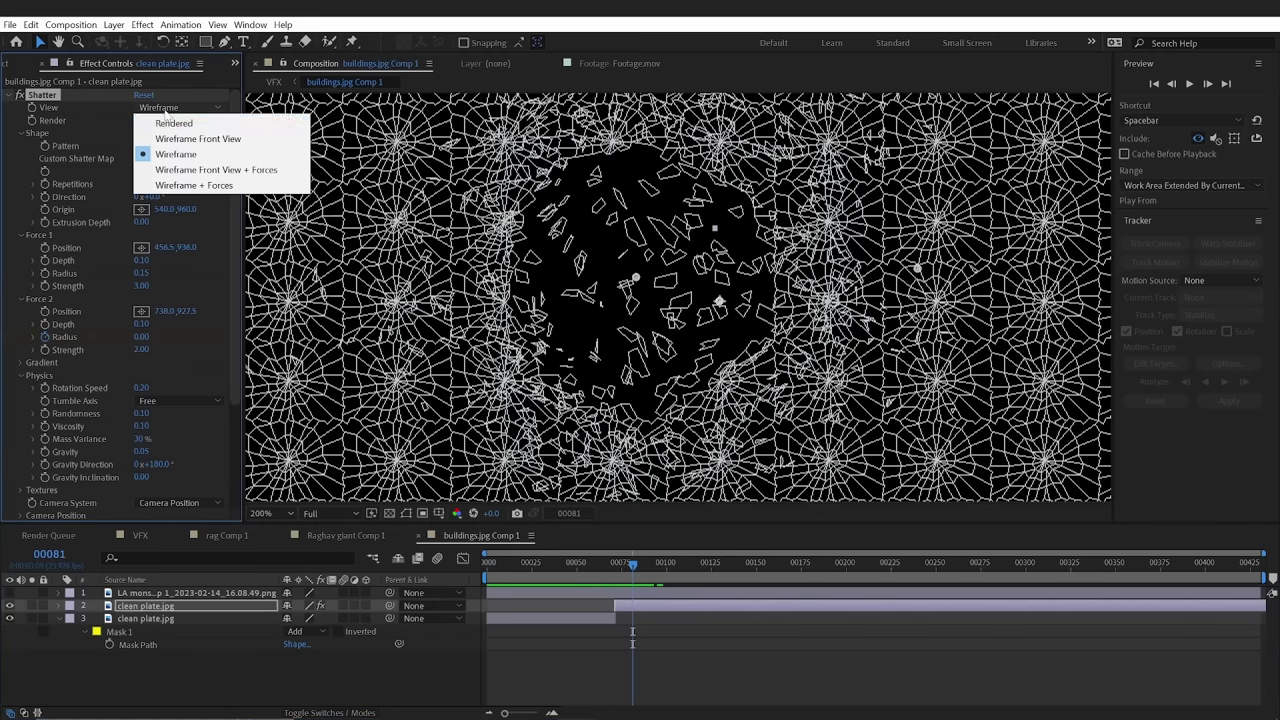
click(173, 123)
mouse_move(632, 566)
mouse_down()
mouse_move(611, 568)
mouse_move(632, 571)
mouse_up()
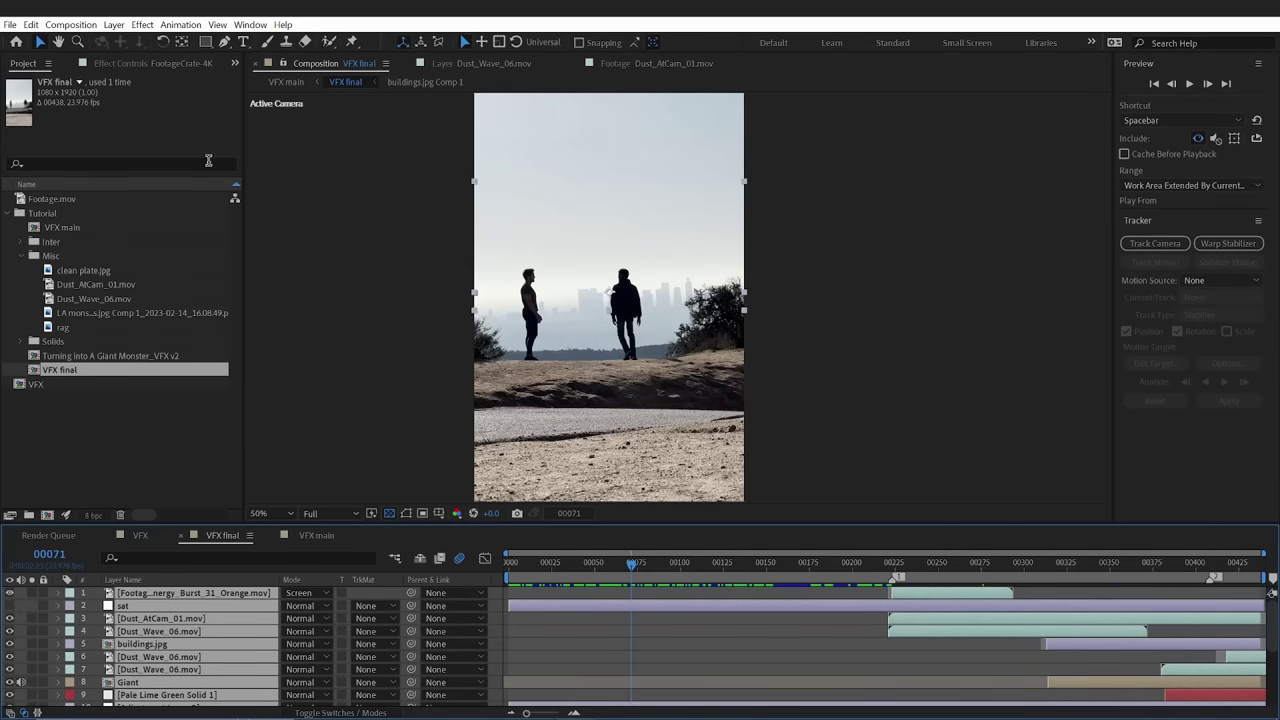
- Pre-compose the shot into VFX Main and give its Position a wiggle(3,10) expression
click(114, 24)
click(180, 481)
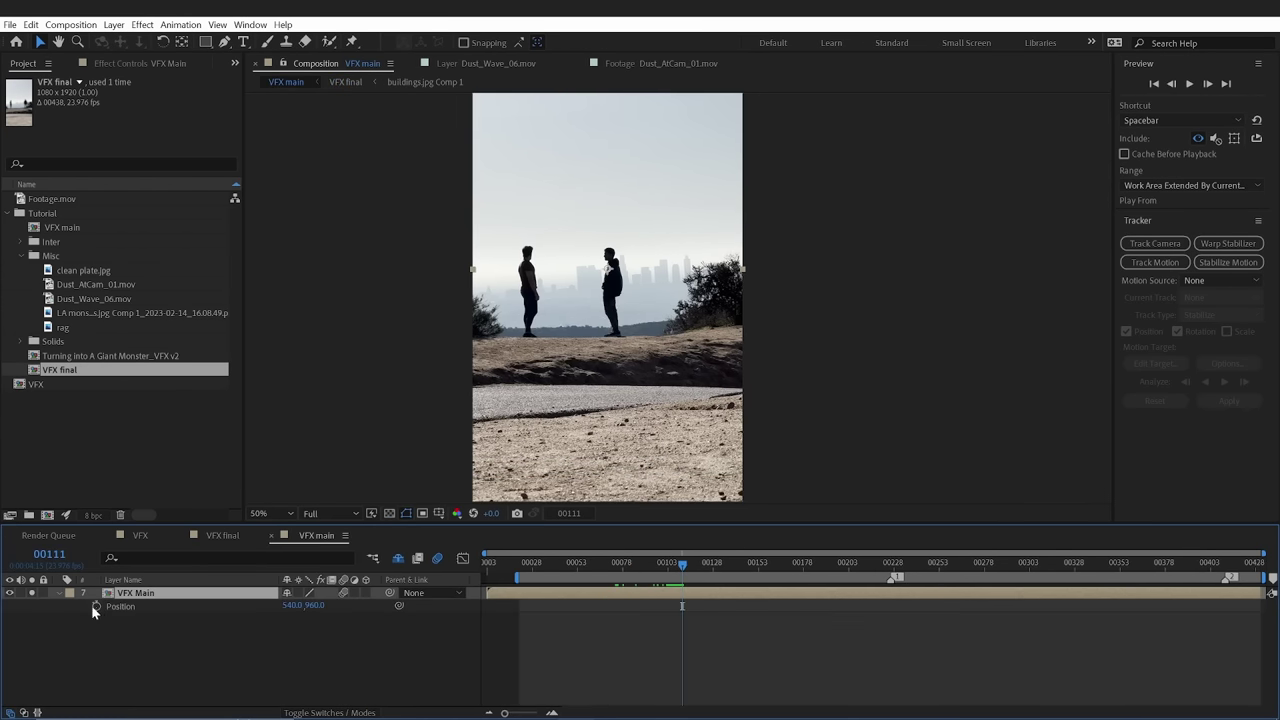
alt+click(95, 606)
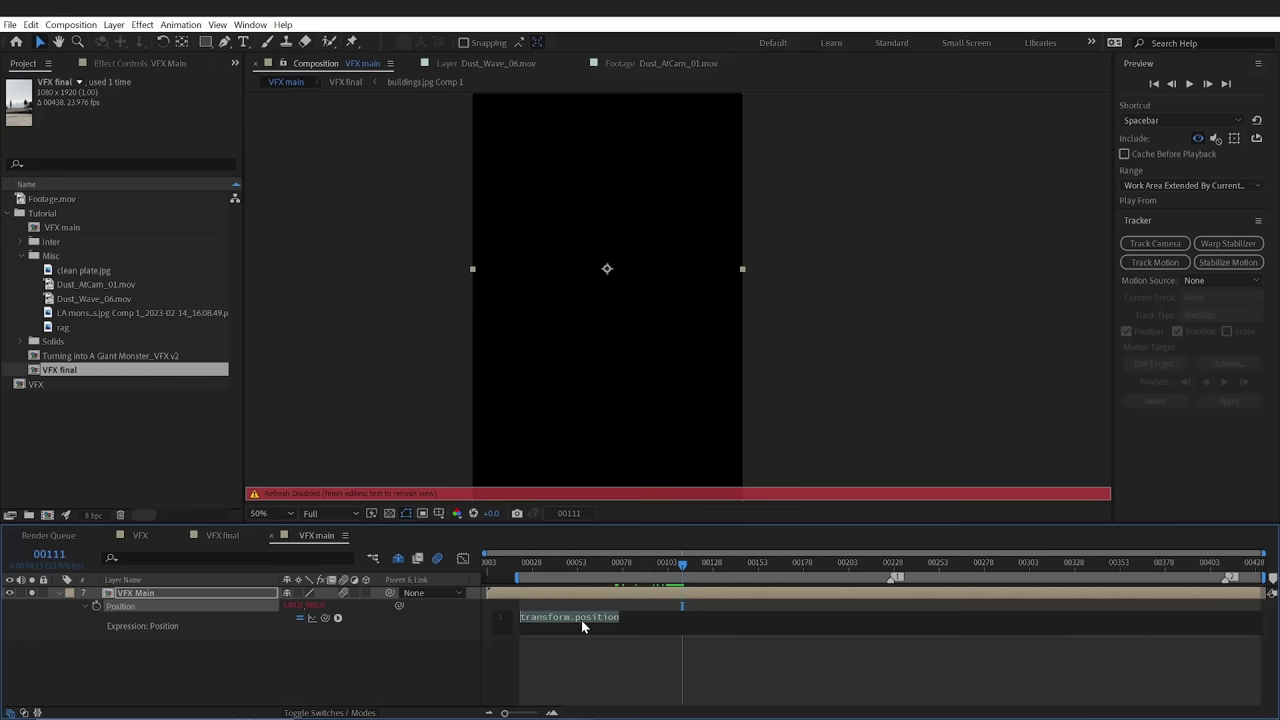
text(wiggle)
text((3,10))
key(KP_Enter)
drag(682, 575, 885, 587)
- Key manual Position shake jolts frame by frame around the punch impact
alt+click(96, 607)
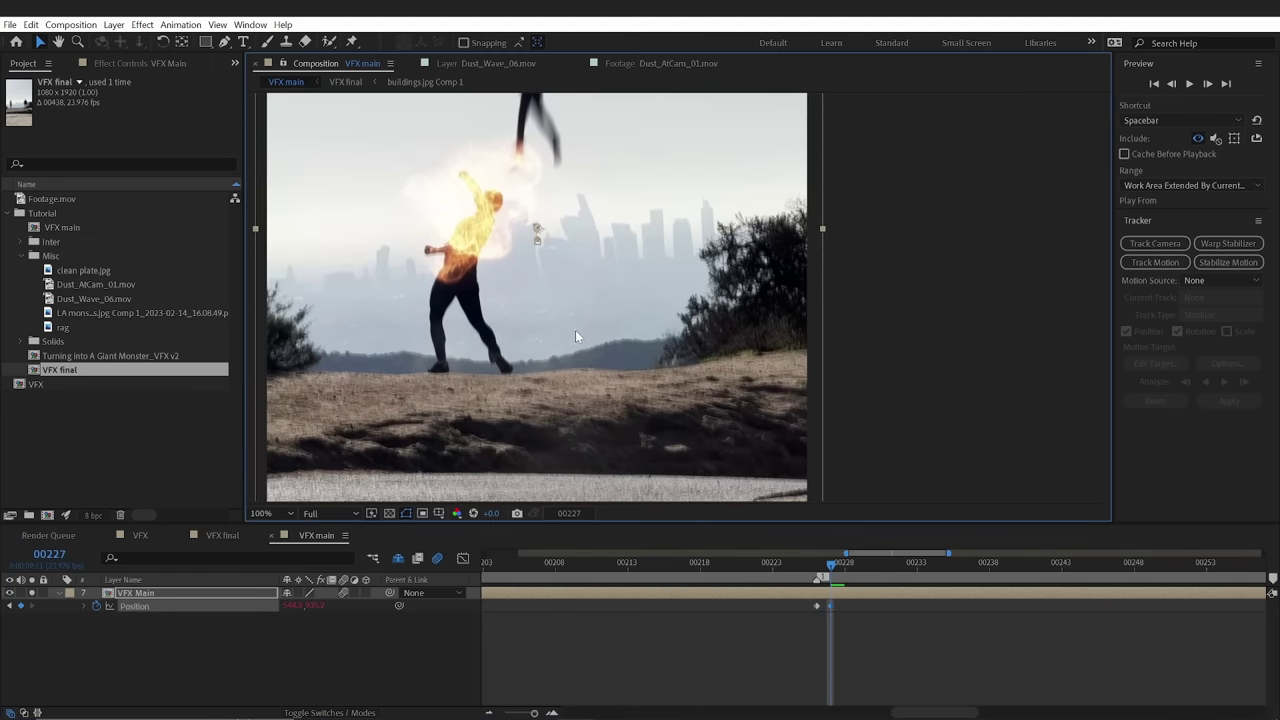
key(Page_Down)
key(Page_Down)
drag(573, 330, 593, 349)
key(Page_Down)
key(Page_Down)
key(Page_Down)
key(Page_Down)
key(Page_Down)
key(Page_Down)
key(Page_Down)
key(Page_Down)
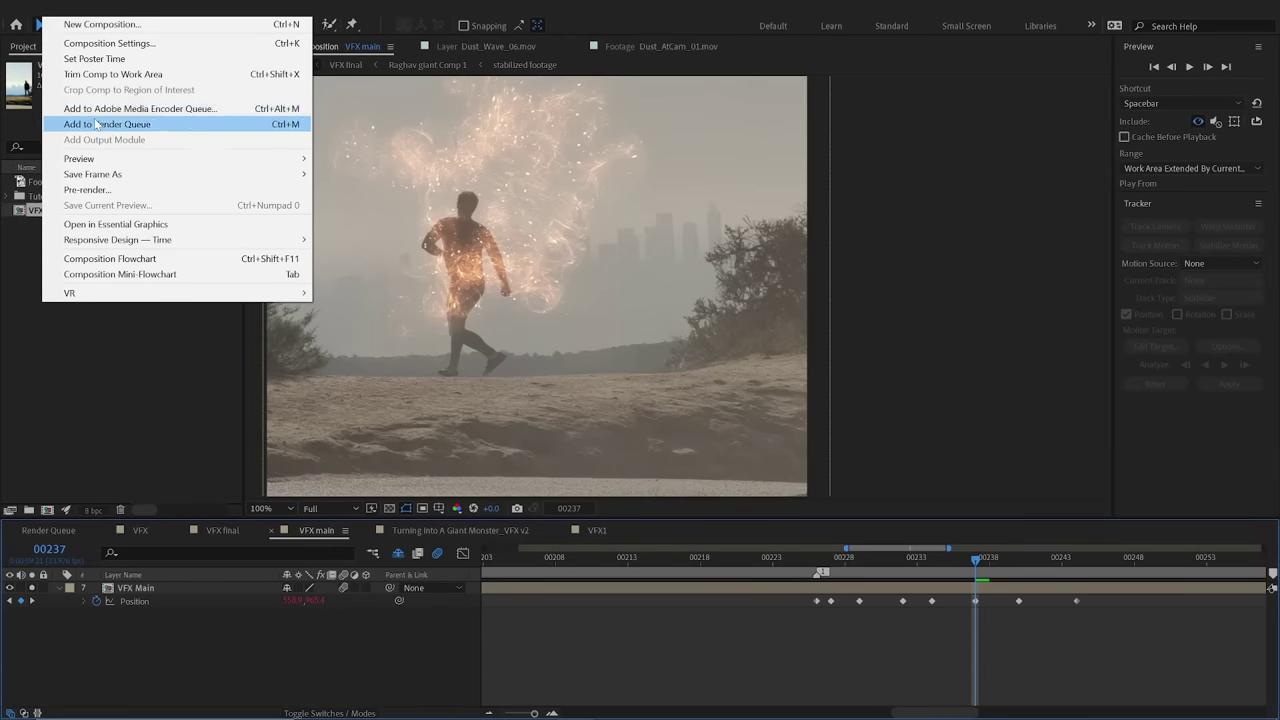
- Render VFX main to VFX main.mov and create an LA Punch V3 sequence in Premiere
click(96, 124)
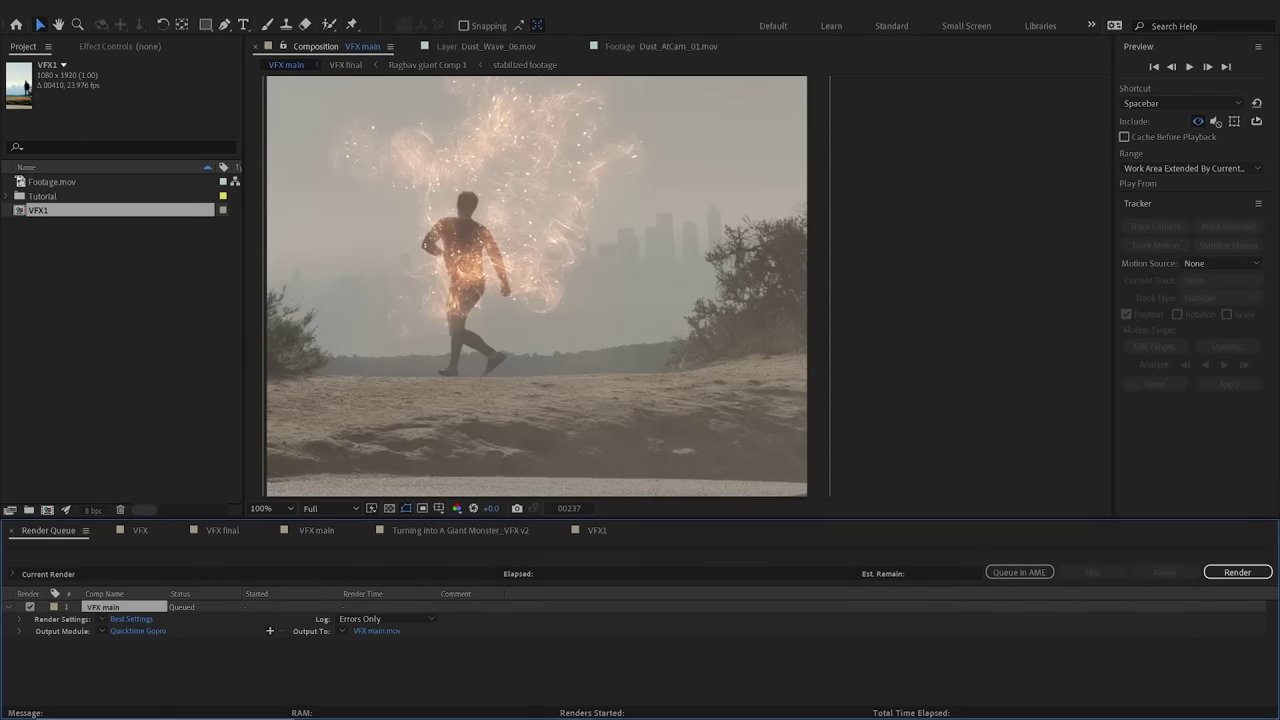
click(1237, 572)
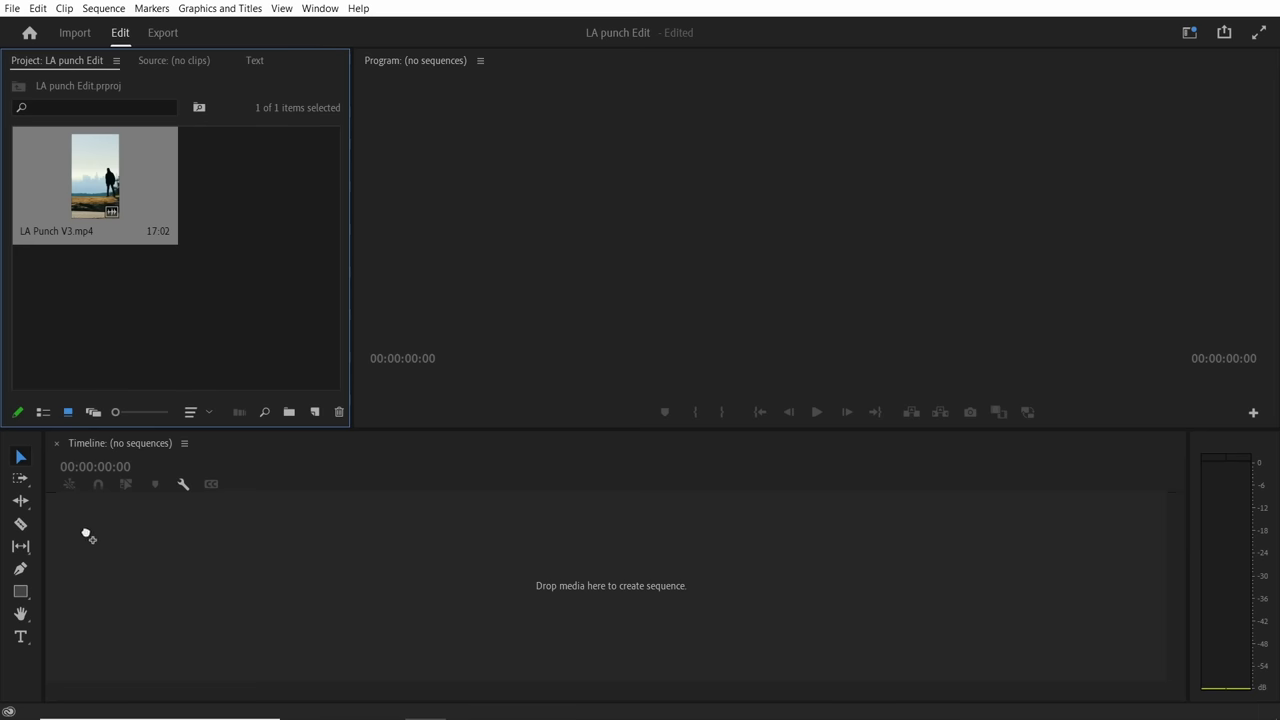
drag(86, 534, 86, 531)
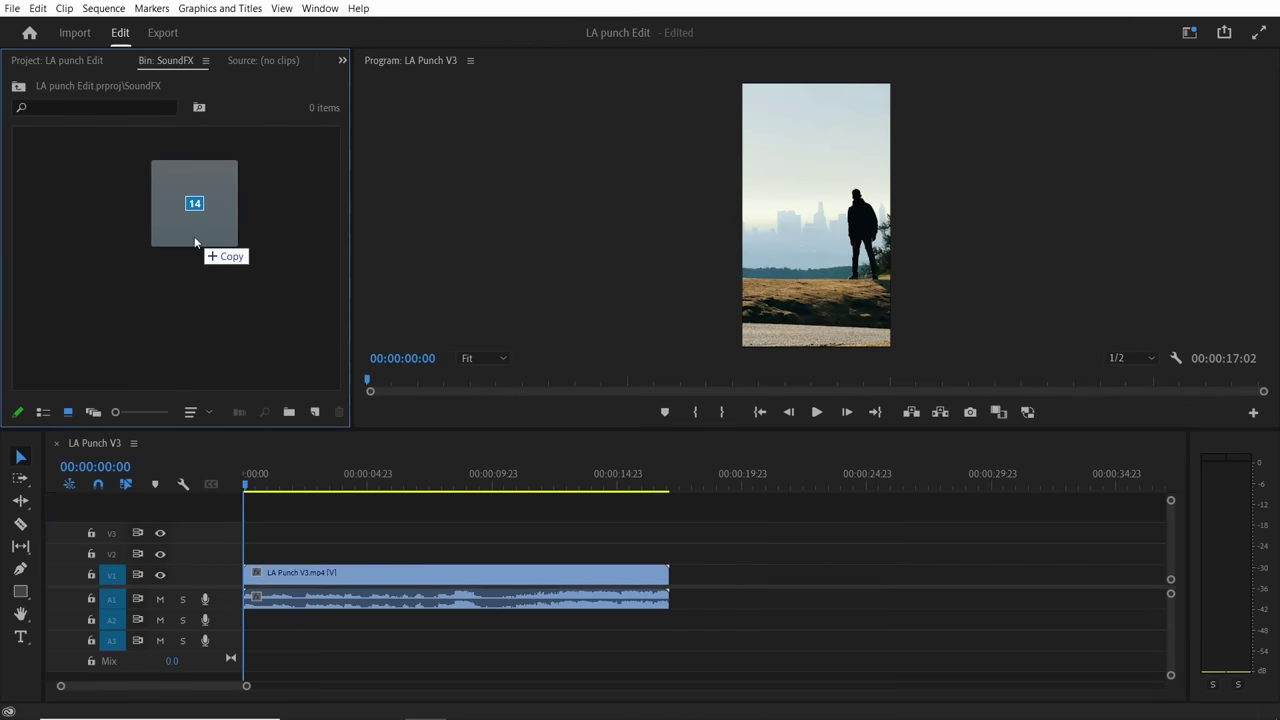
- Import the sound files into SoundFX and place Disintegration_03 under the shot
drag(194, 236, 194, 242)
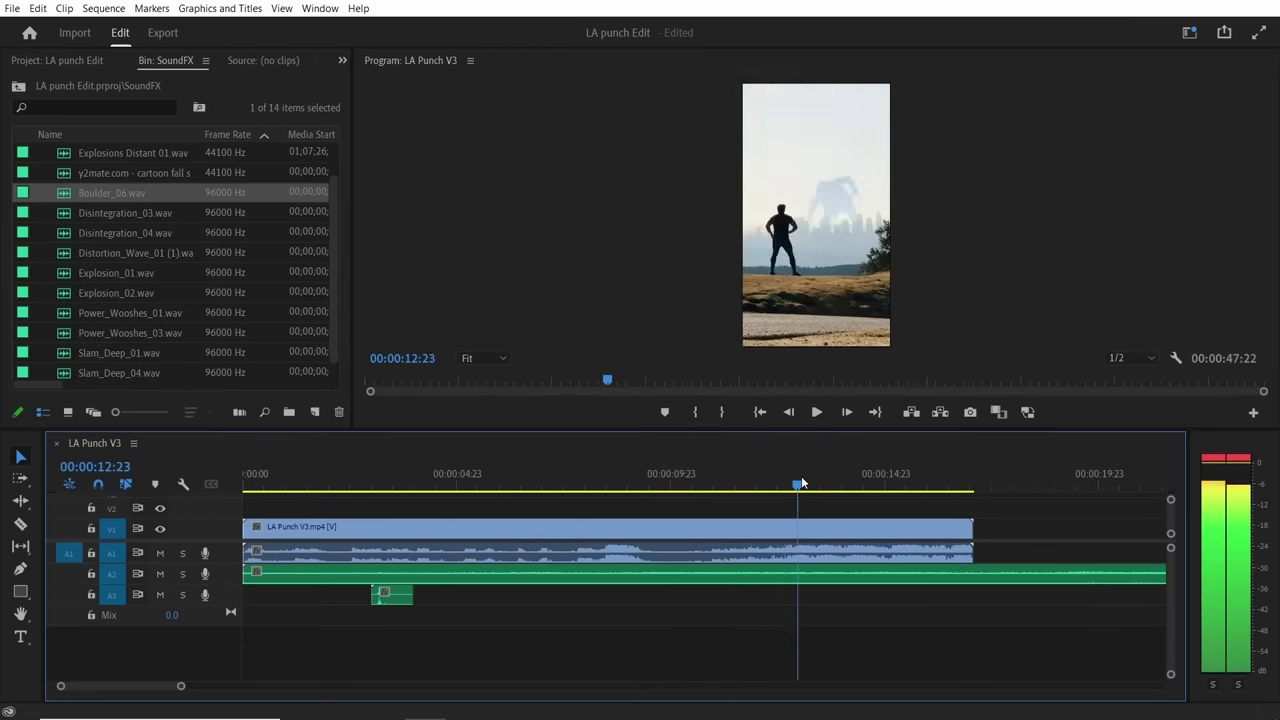
drag(802, 483, 689, 483)
drag(391, 594, 689, 594)
drag(125, 212, 733, 636)
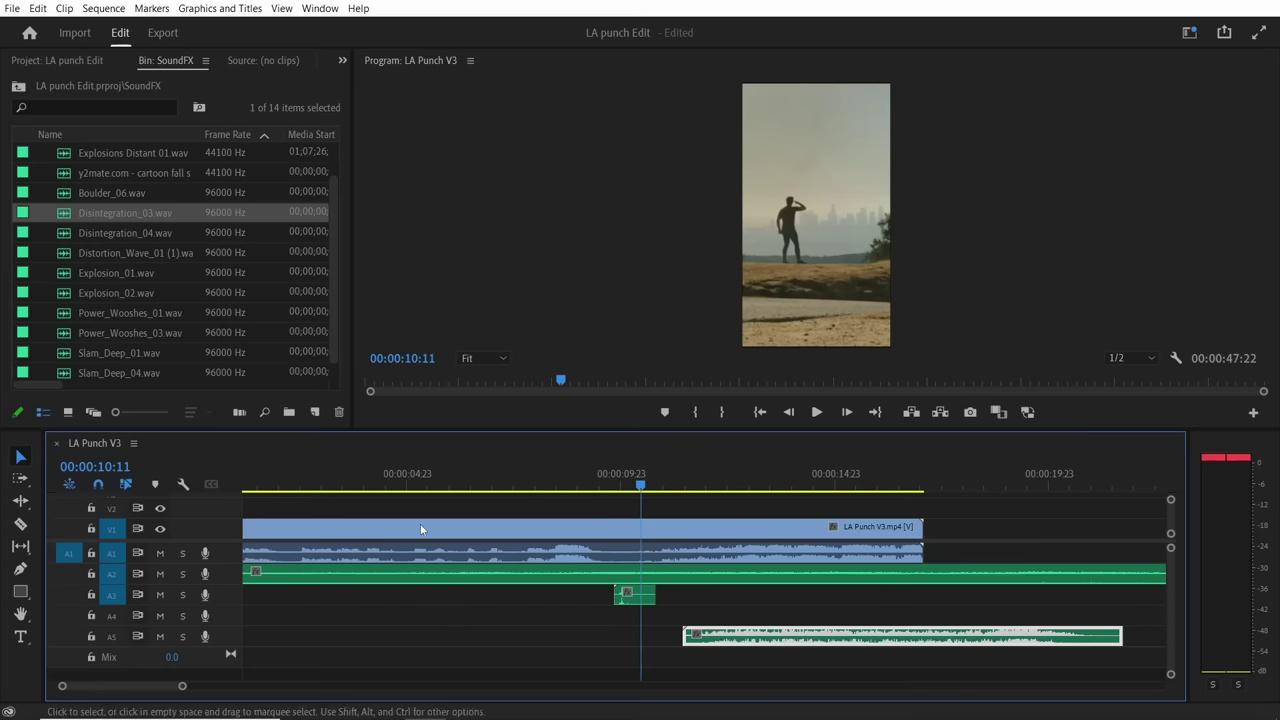
- Add Power_Wooshes_01 and Slam_Deep_01, arranging the sound effects against the picture
drag(125, 312, 655, 657)
scroll(700, 600, right, 3)
drag(125, 352, 330, 636)
scroll(700, 600, down, 2)
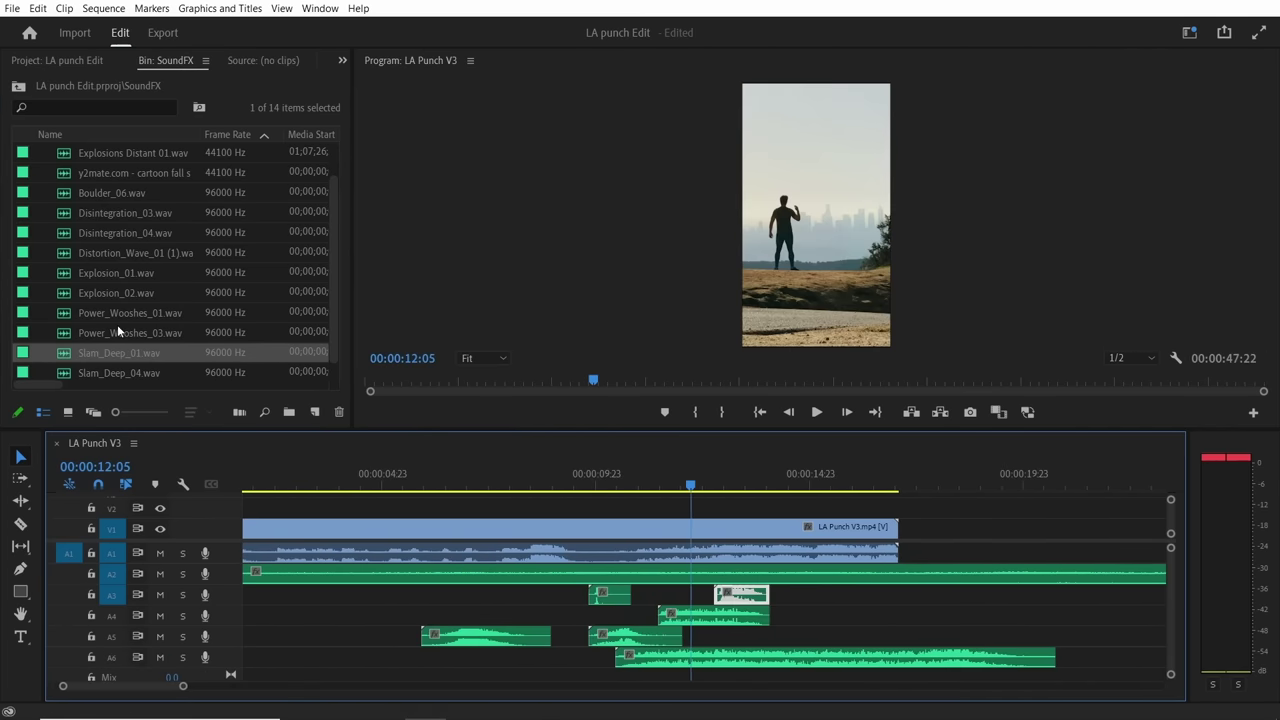
drag(118, 272, 900, 615)
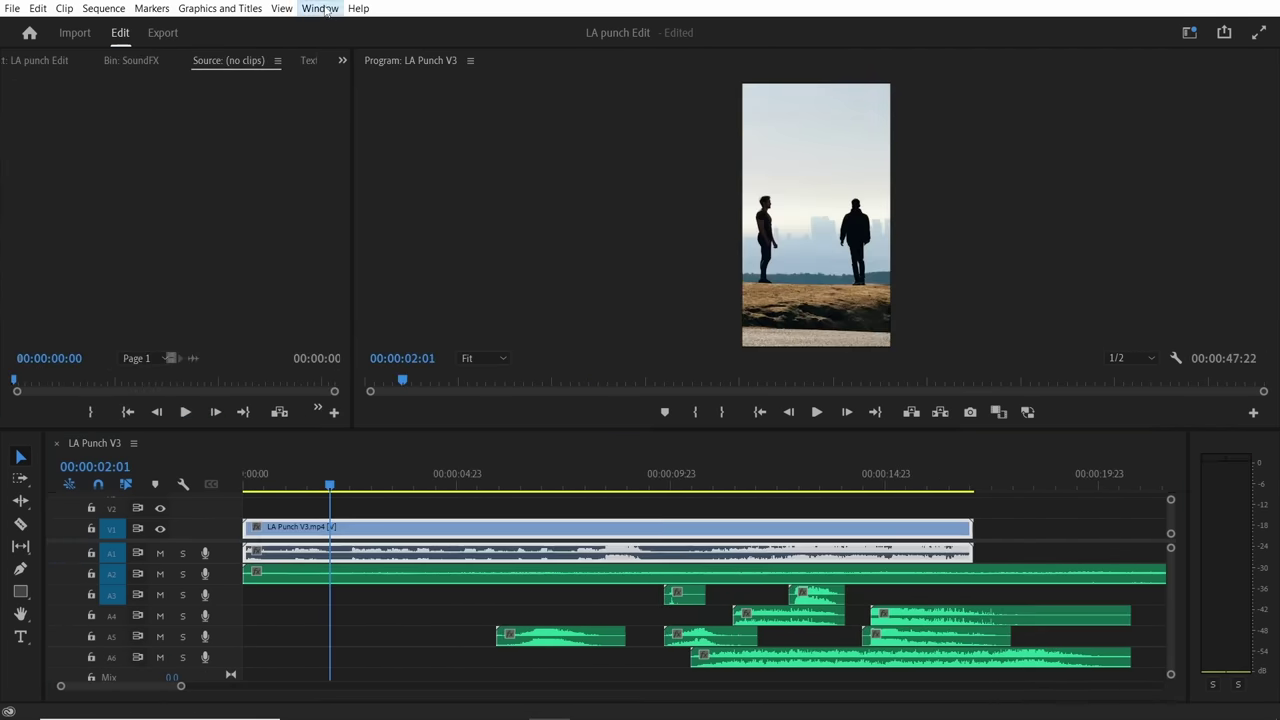
- Bring up the Lumetri Color panel and expand its wheels, curves and Creative sections
click(321, 9)
click(344, 365)
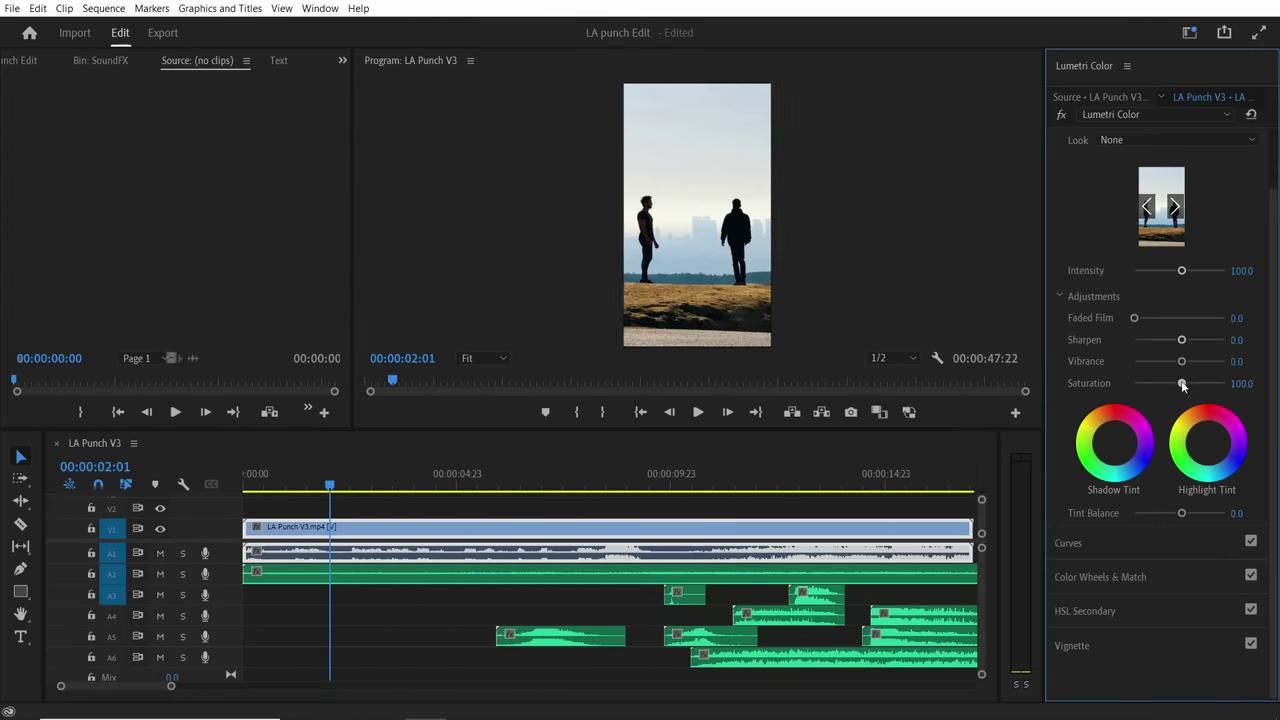
click(1100, 577)
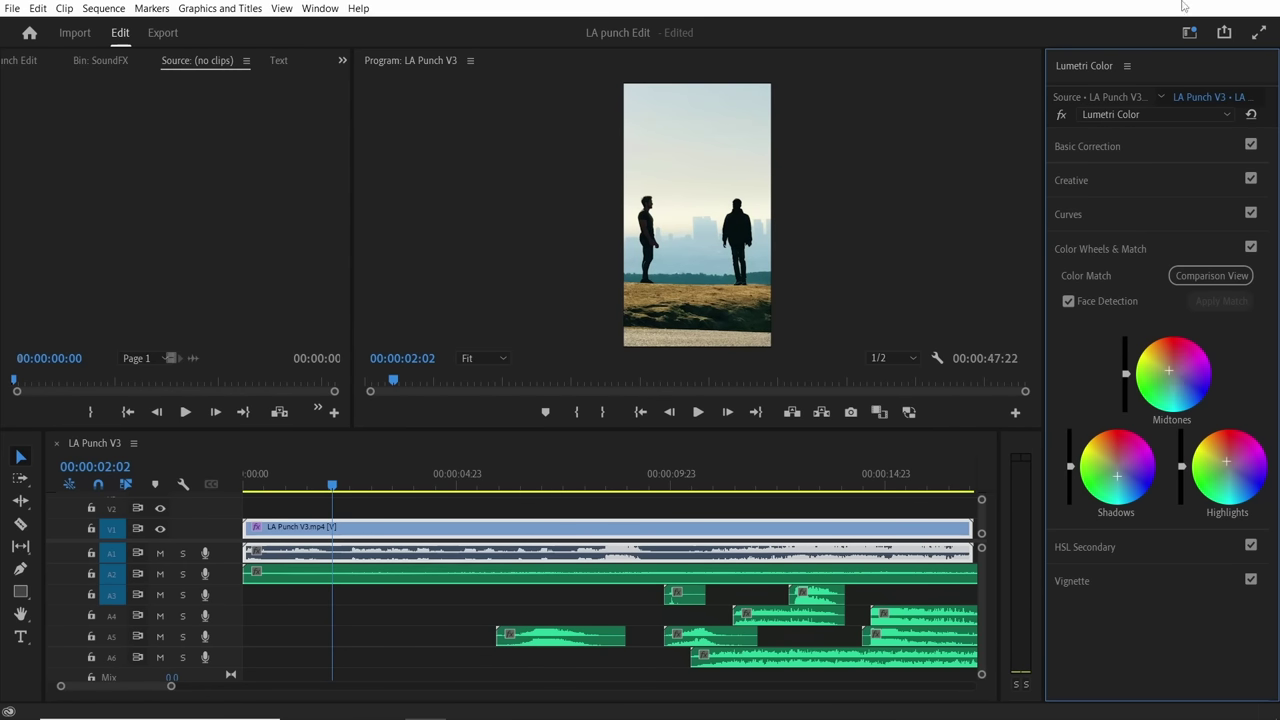
click(1068, 214)
click(1075, 182)
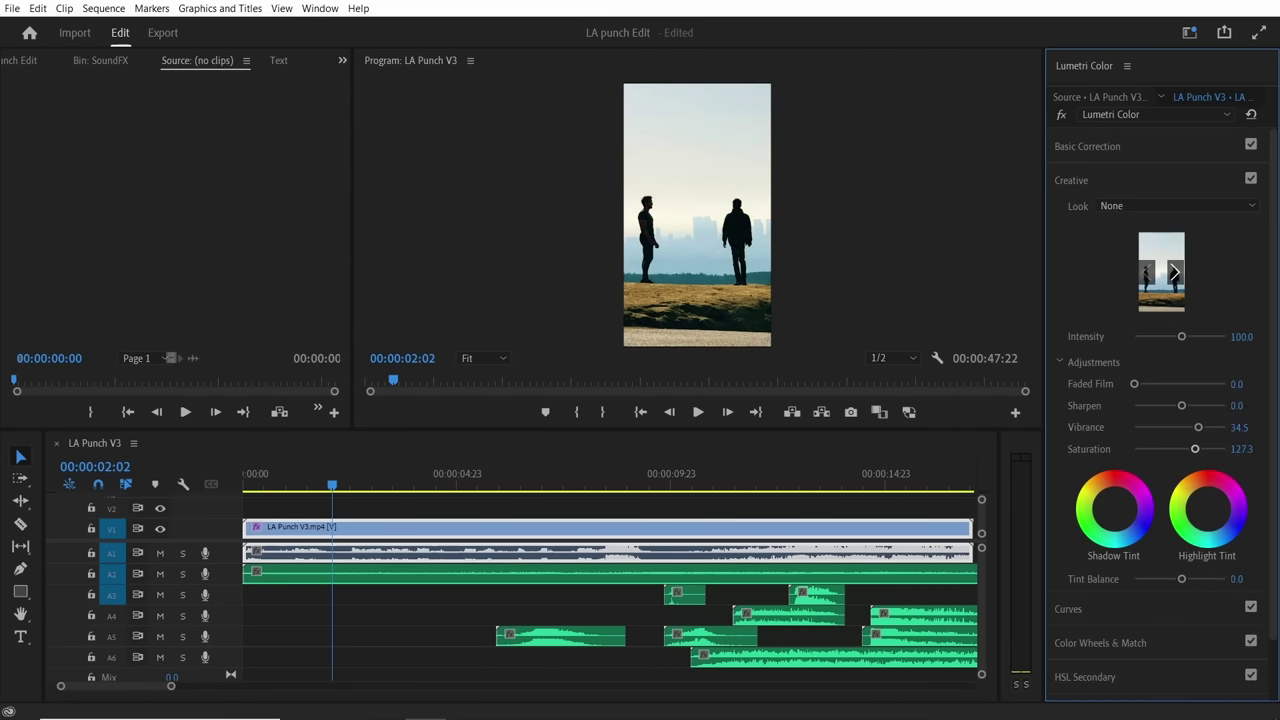